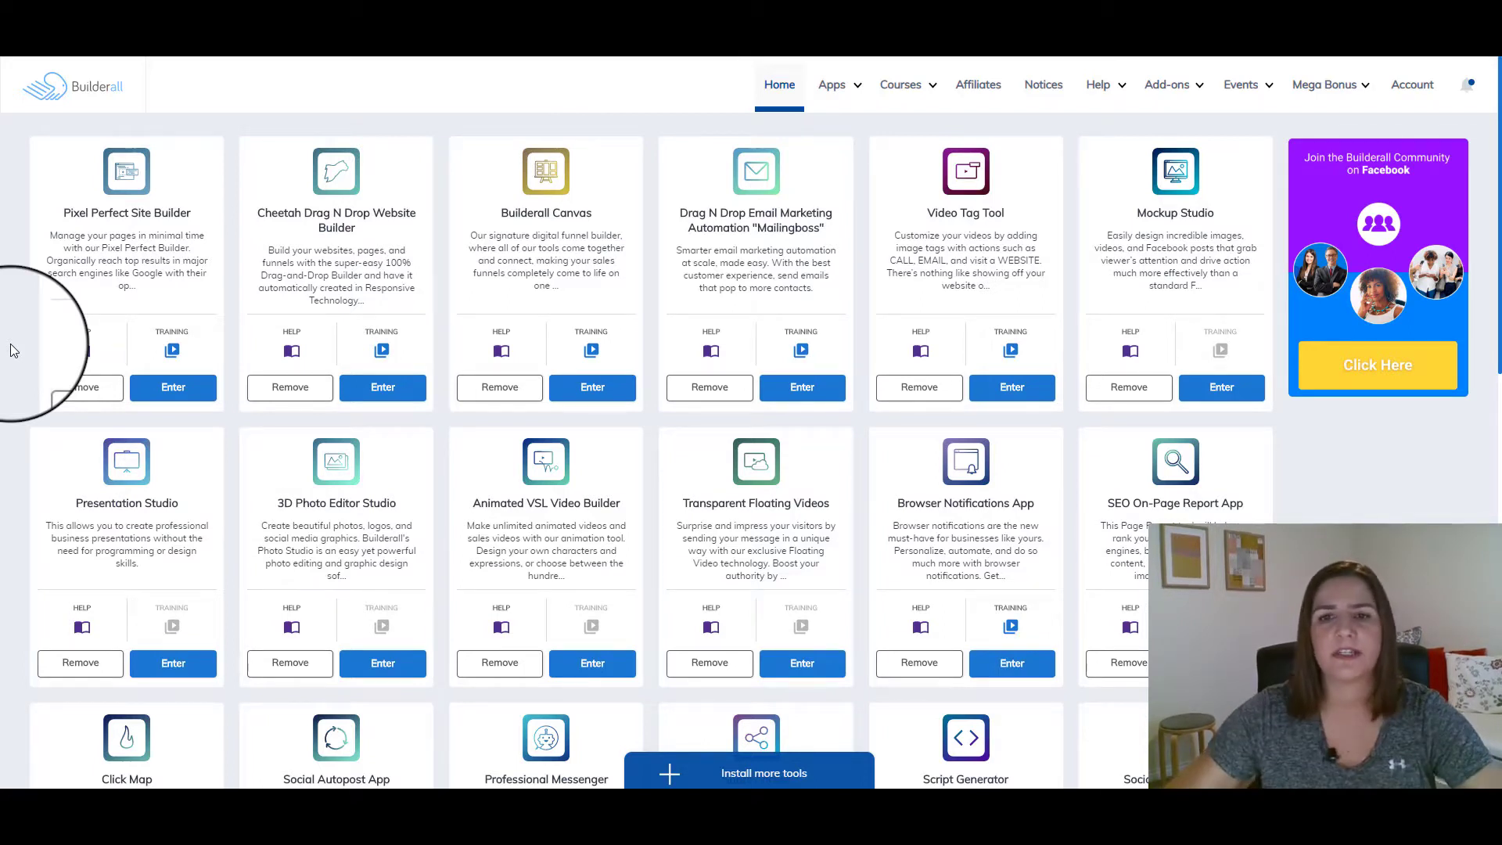
- Look through the available tools on the dashboard and open the Cheetah Drag N Drop Website Builder
{"action": "scroll", "coordinate": [53, 481], "scroll_direction": "down", "scroll_amount": 4}
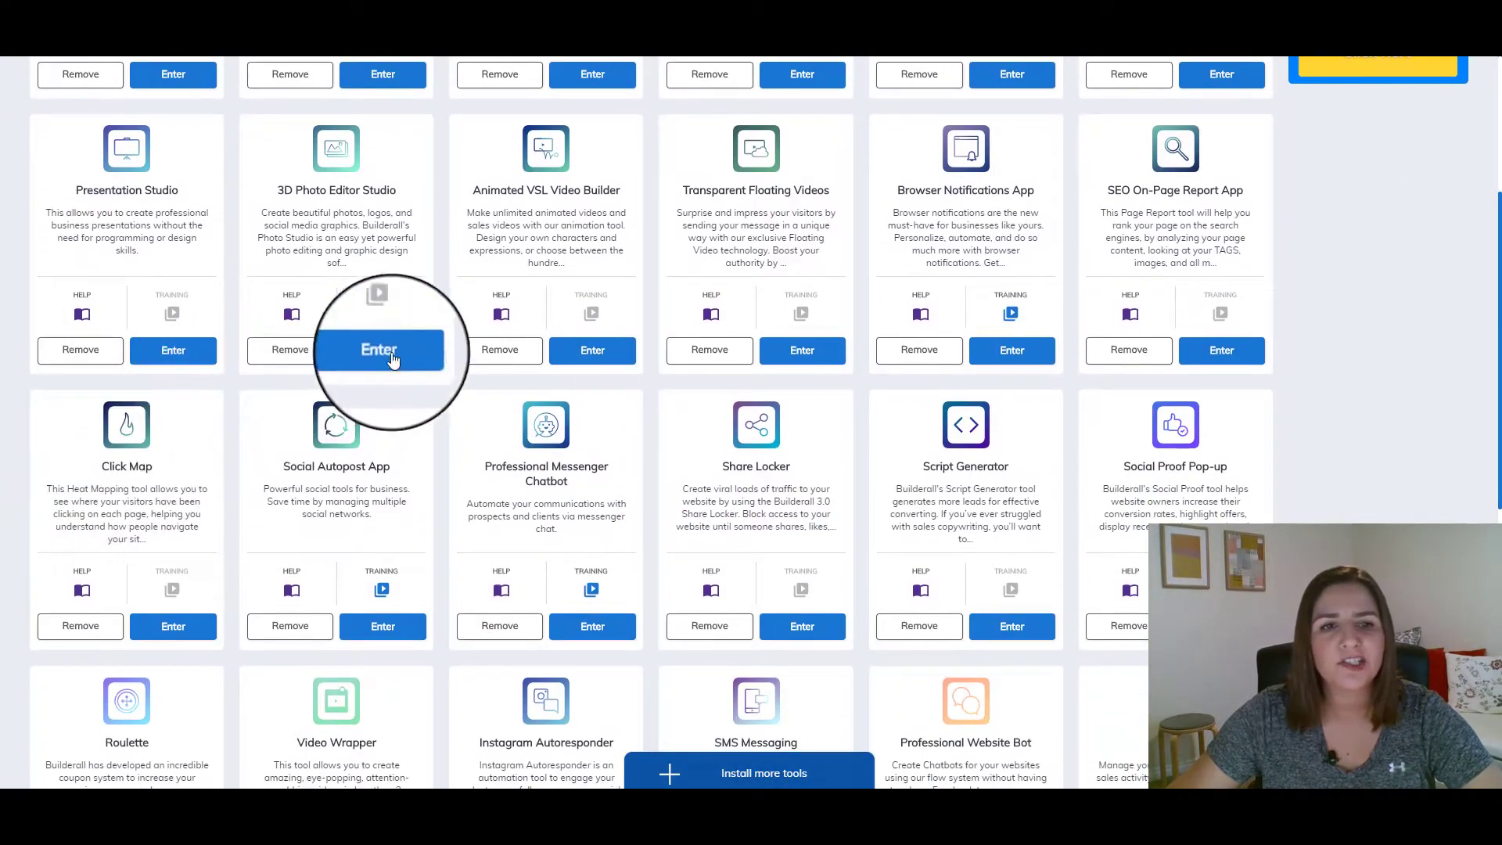
{"action": "scroll", "coordinate": [241, 381], "scroll_direction": "down", "scroll_amount": 6}
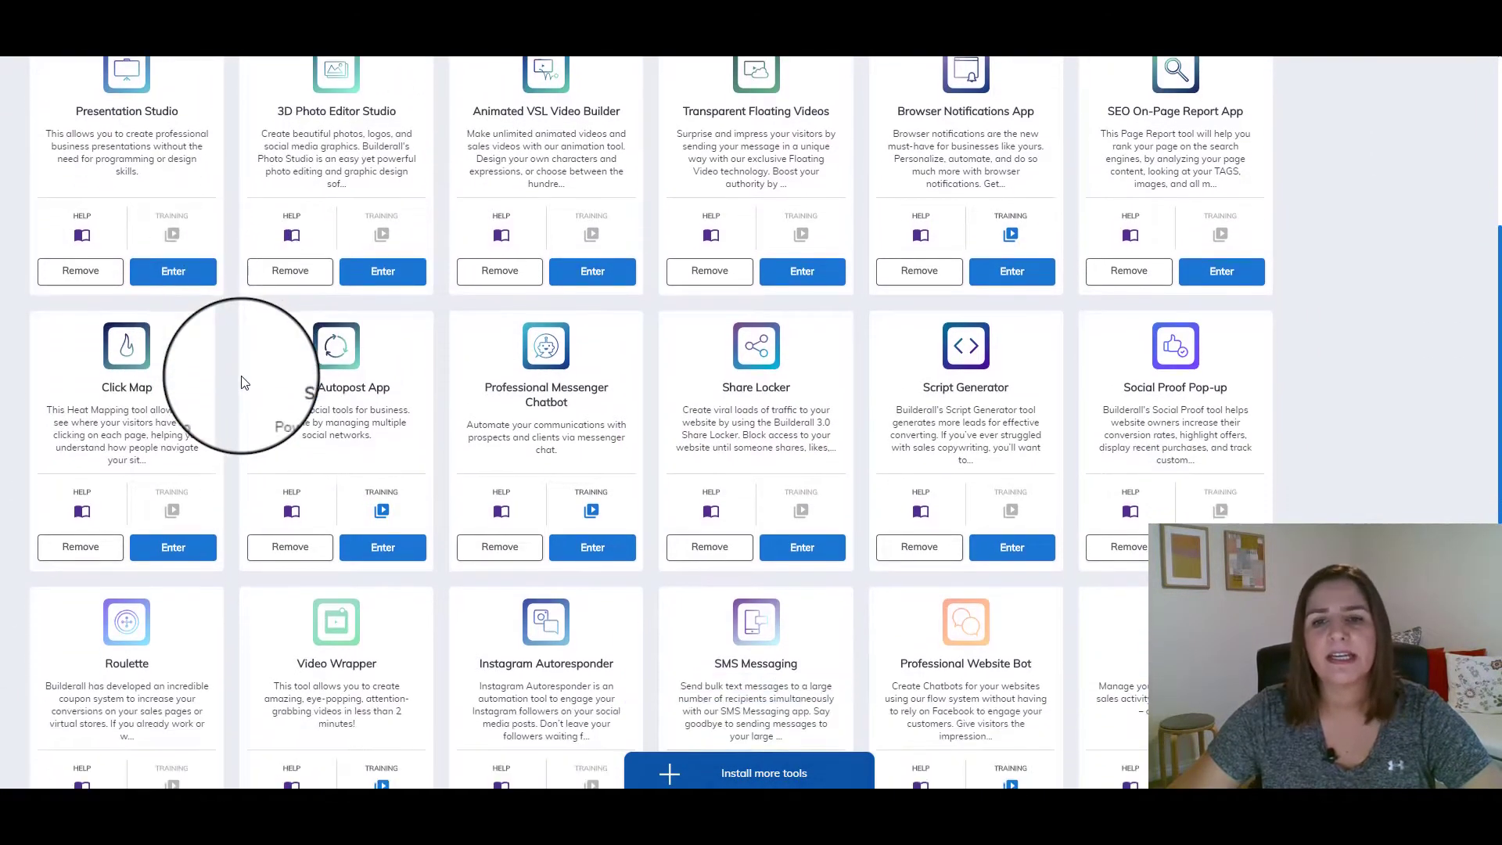
{"action": "scroll", "coordinate": [241, 382], "scroll_direction": "down", "scroll_amount": 3}
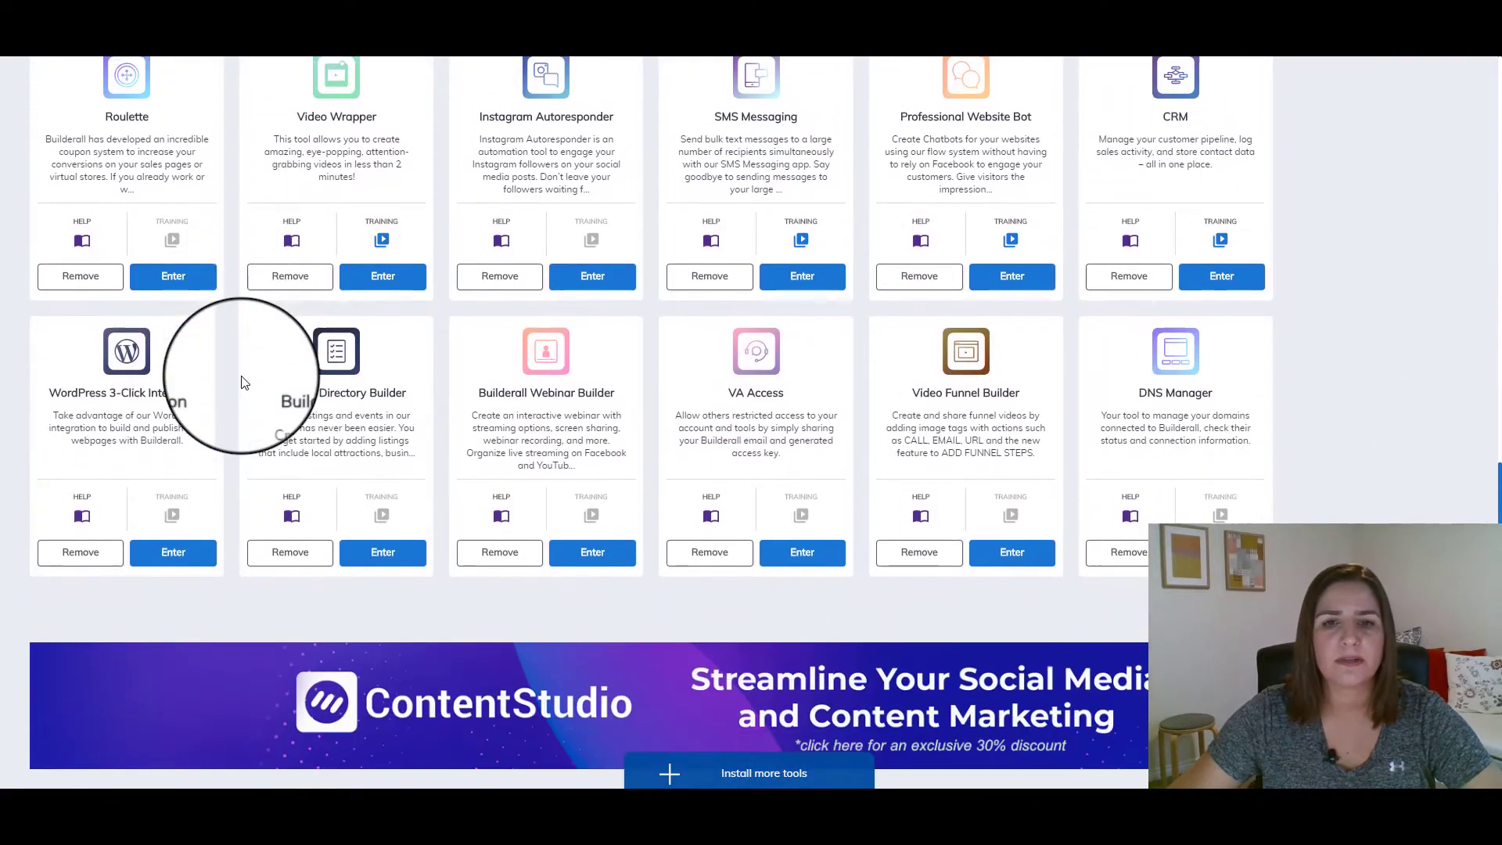
{"action": "scroll", "coordinate": [240, 382], "scroll_direction": "up", "scroll_amount": 10}
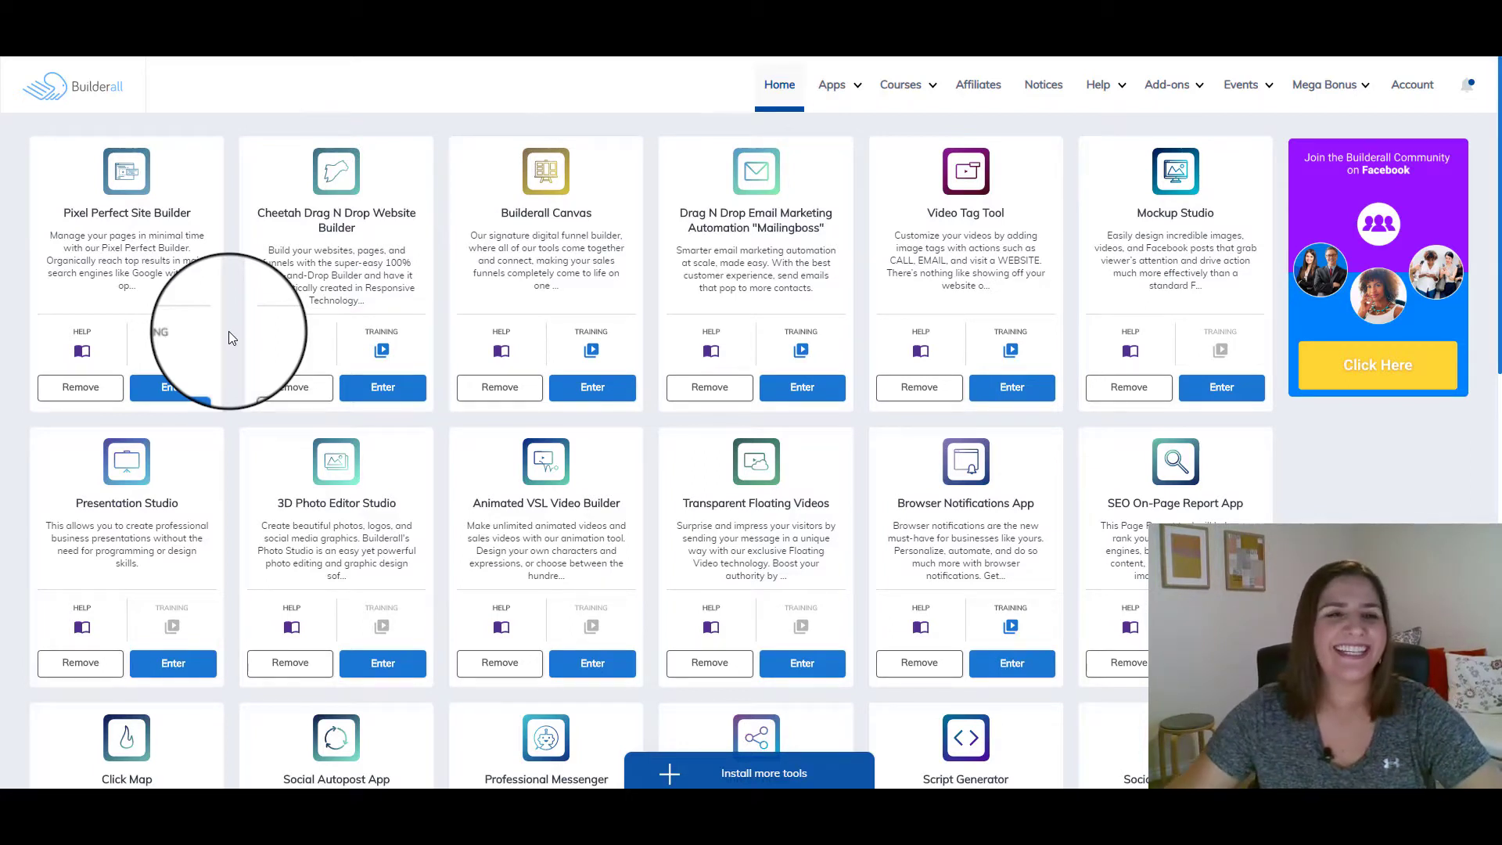
{"action": "left_click", "coordinate": [375, 390]}
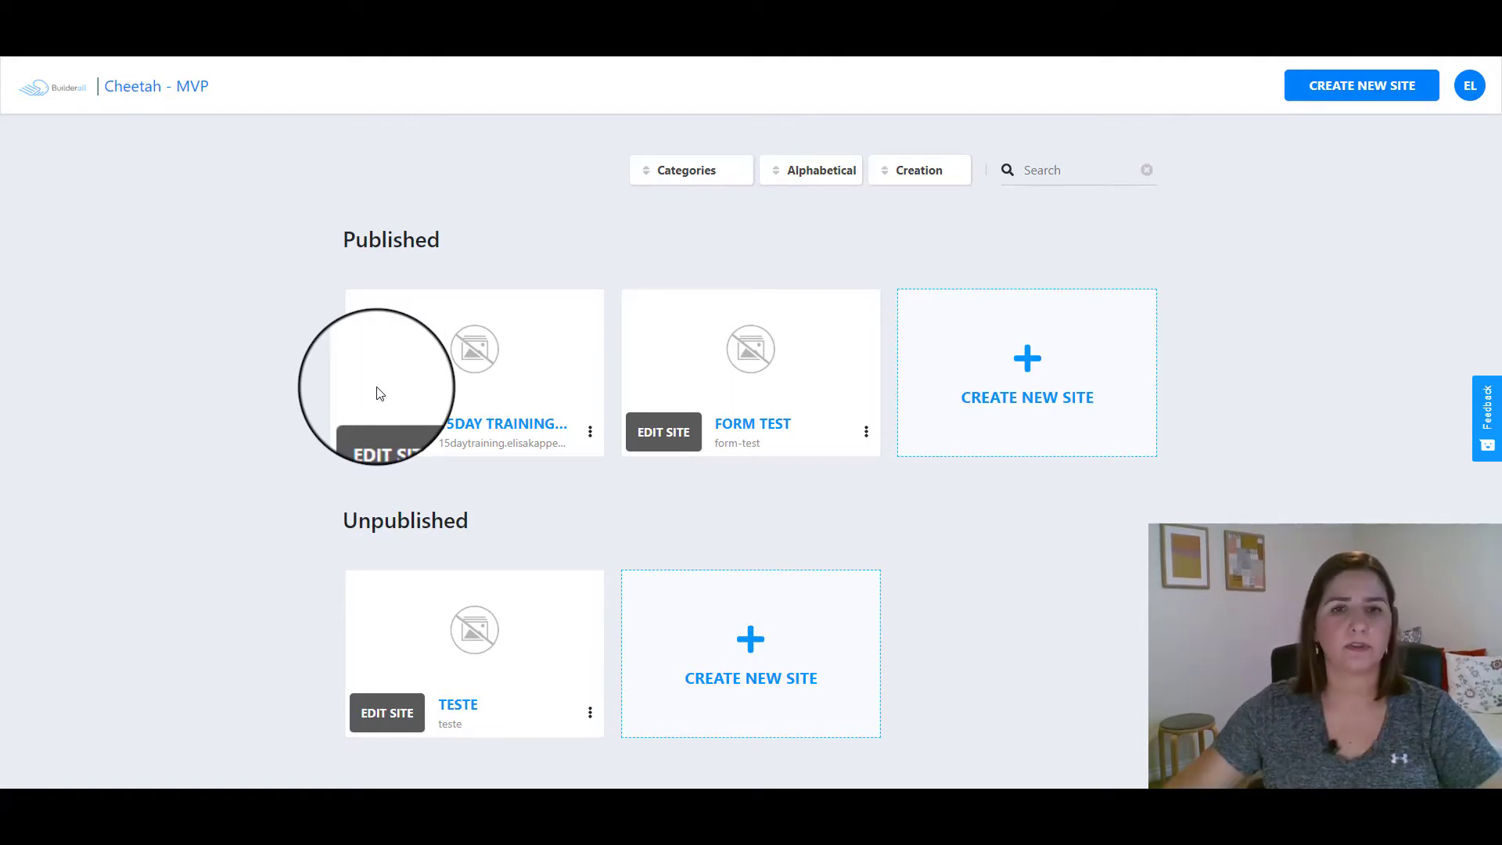
- Start a new site titled "sales funnel training" and use the same text as its description
{"action": "left_click", "coordinate": [743, 670]}
{"action": "left_click", "coordinate": [585, 332]}
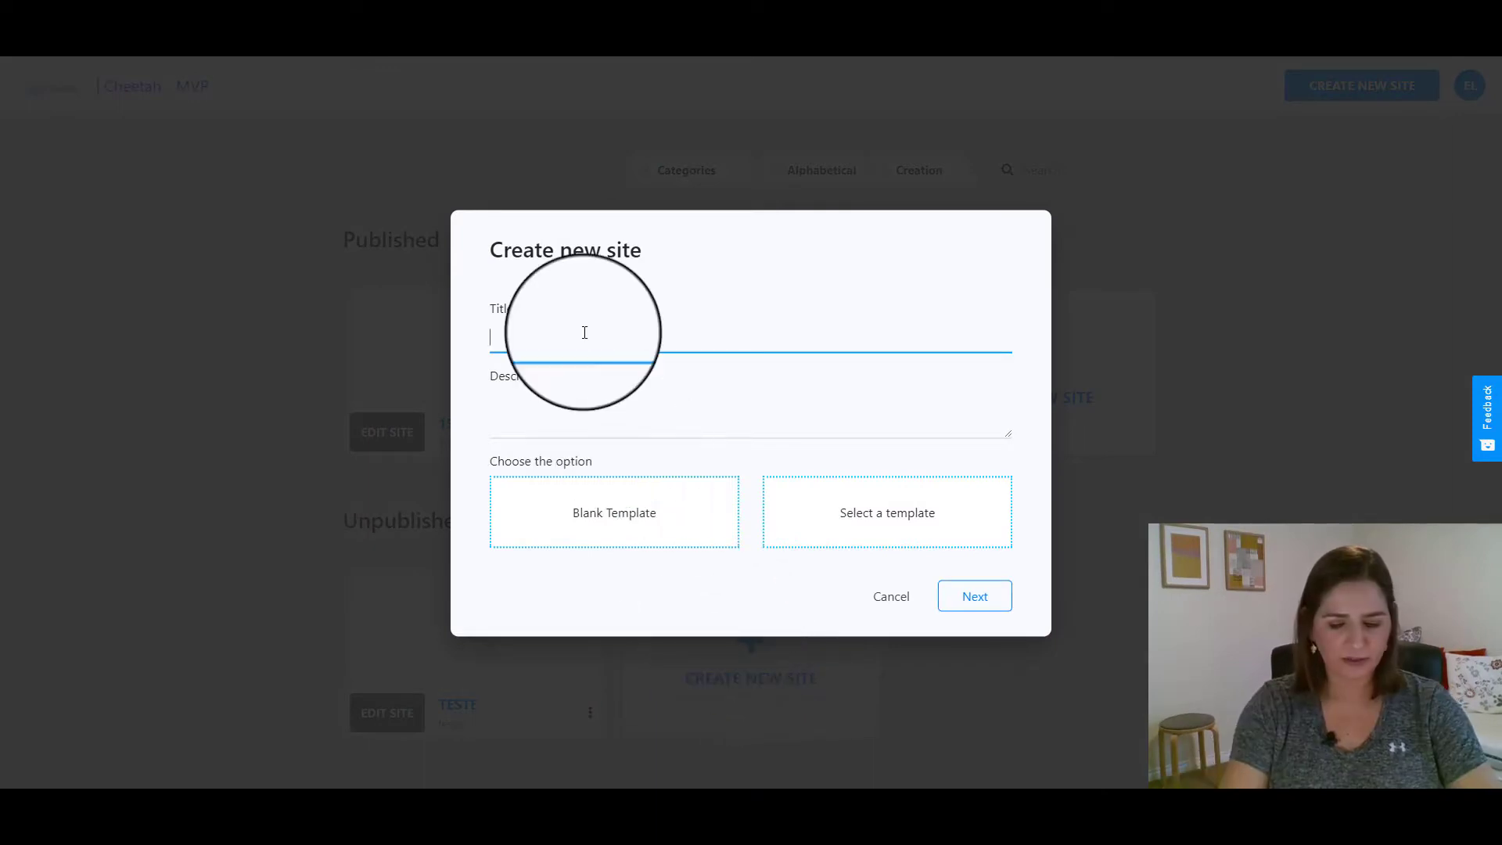
{"action": "type", "text": "sales funnel "}
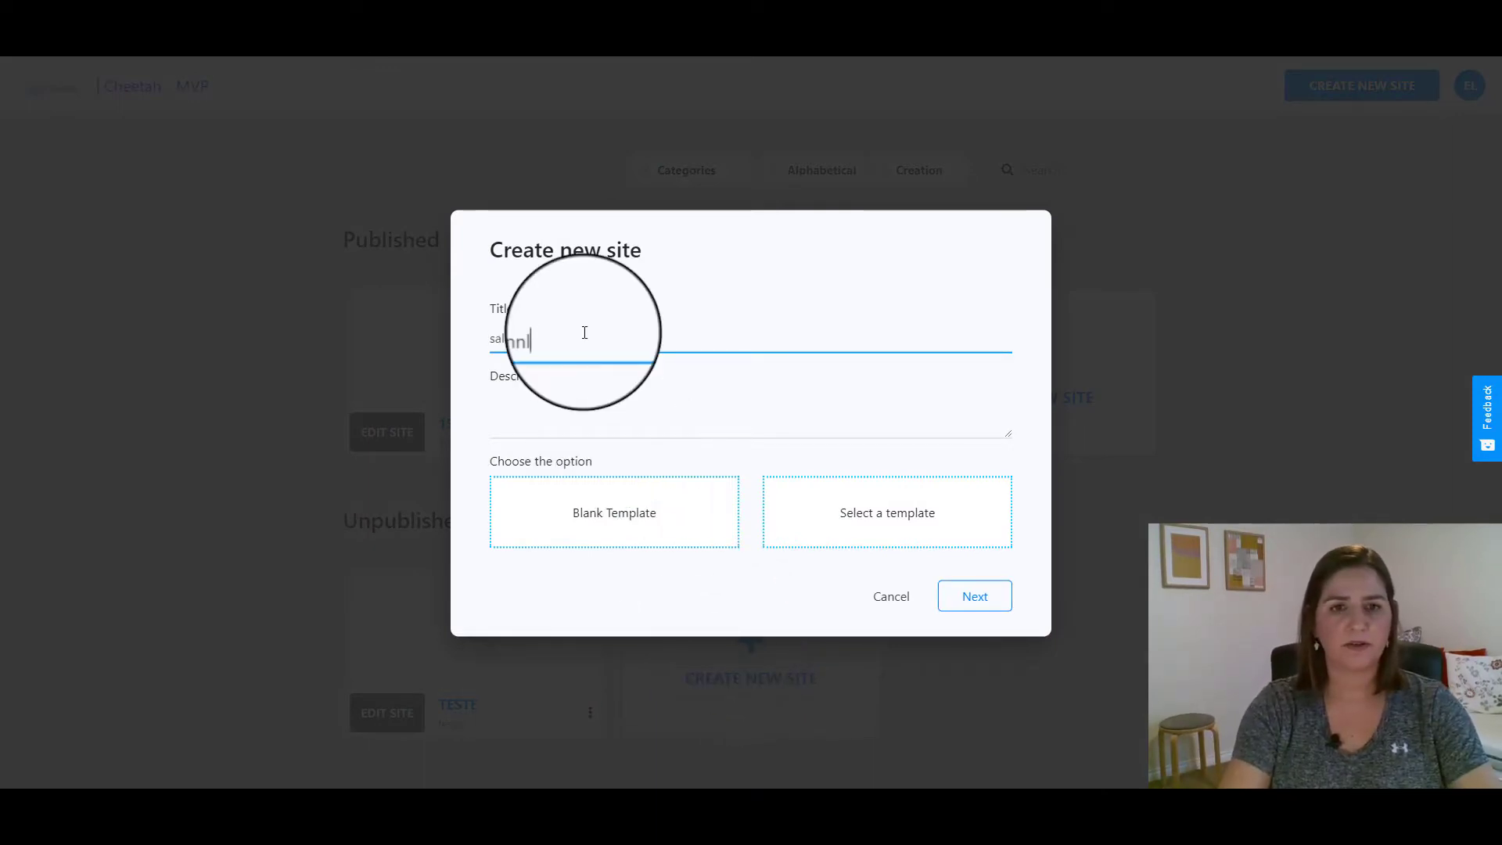
{"action": "type", "text": "training"}
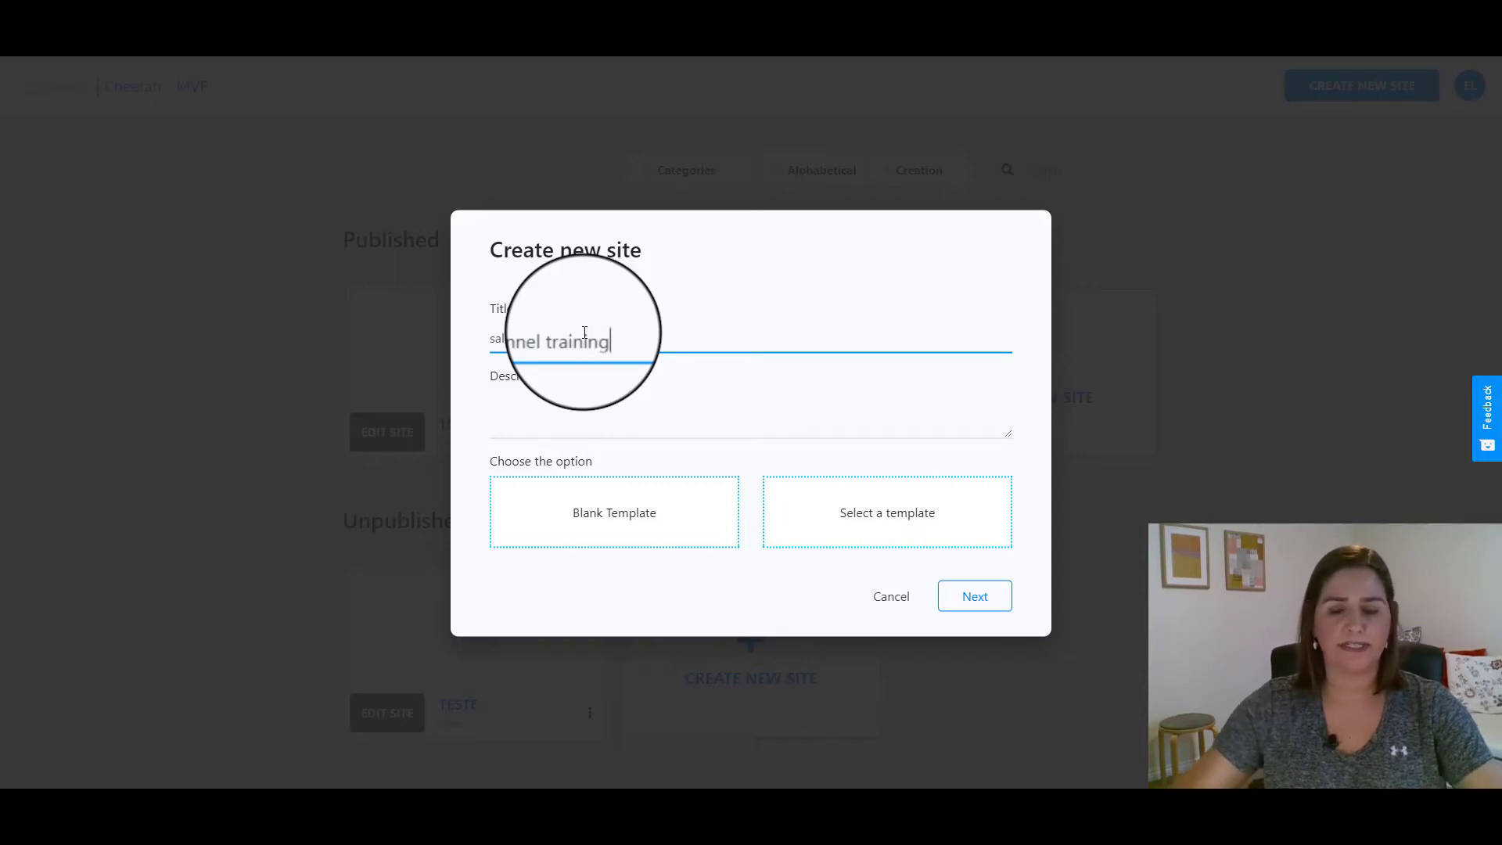
{"action": "key", "text": "ctrl+a"}
{"action": "key", "text": "ctrl+c"}
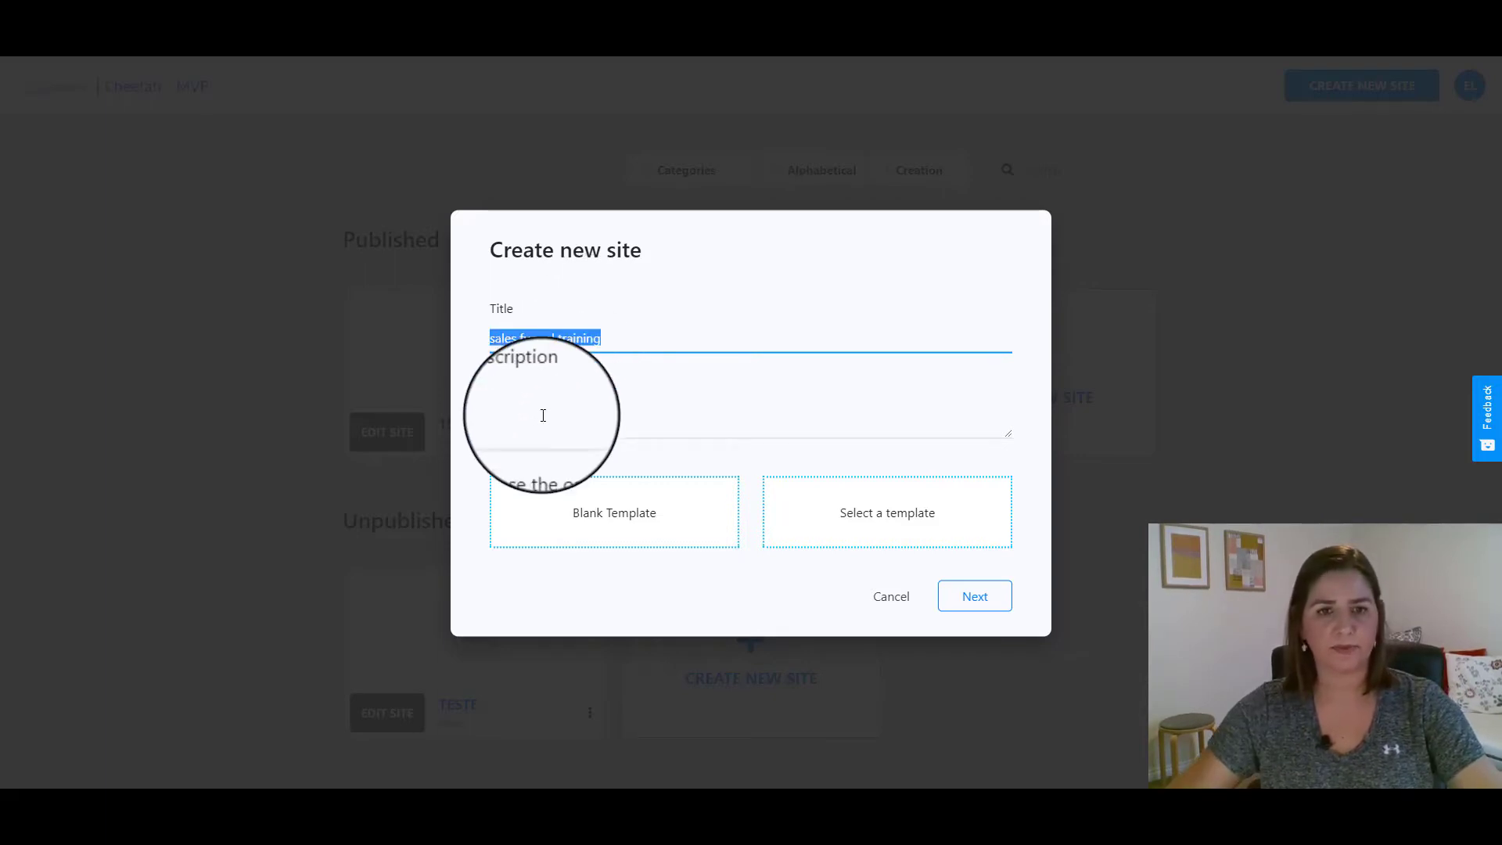
{"action": "left_click", "coordinate": [543, 415]}
{"action": "key", "text": "ctrl+v"}
- Choose to build the site from a template and browse the template categories through to Niche Funnels
{"action": "left_click", "coordinate": [866, 521]}
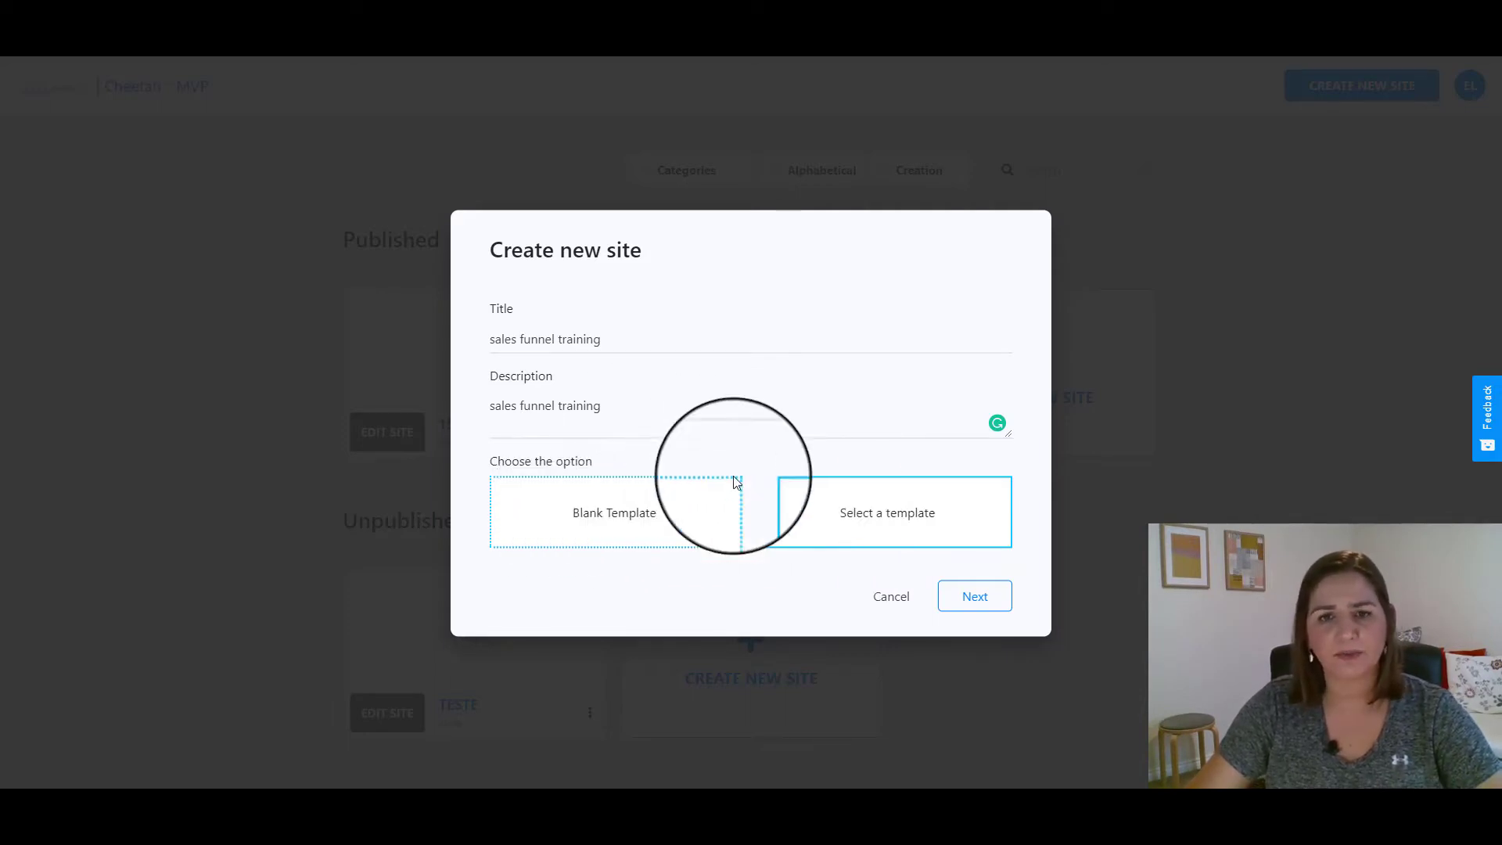
{"action": "left_click", "coordinate": [968, 603]}
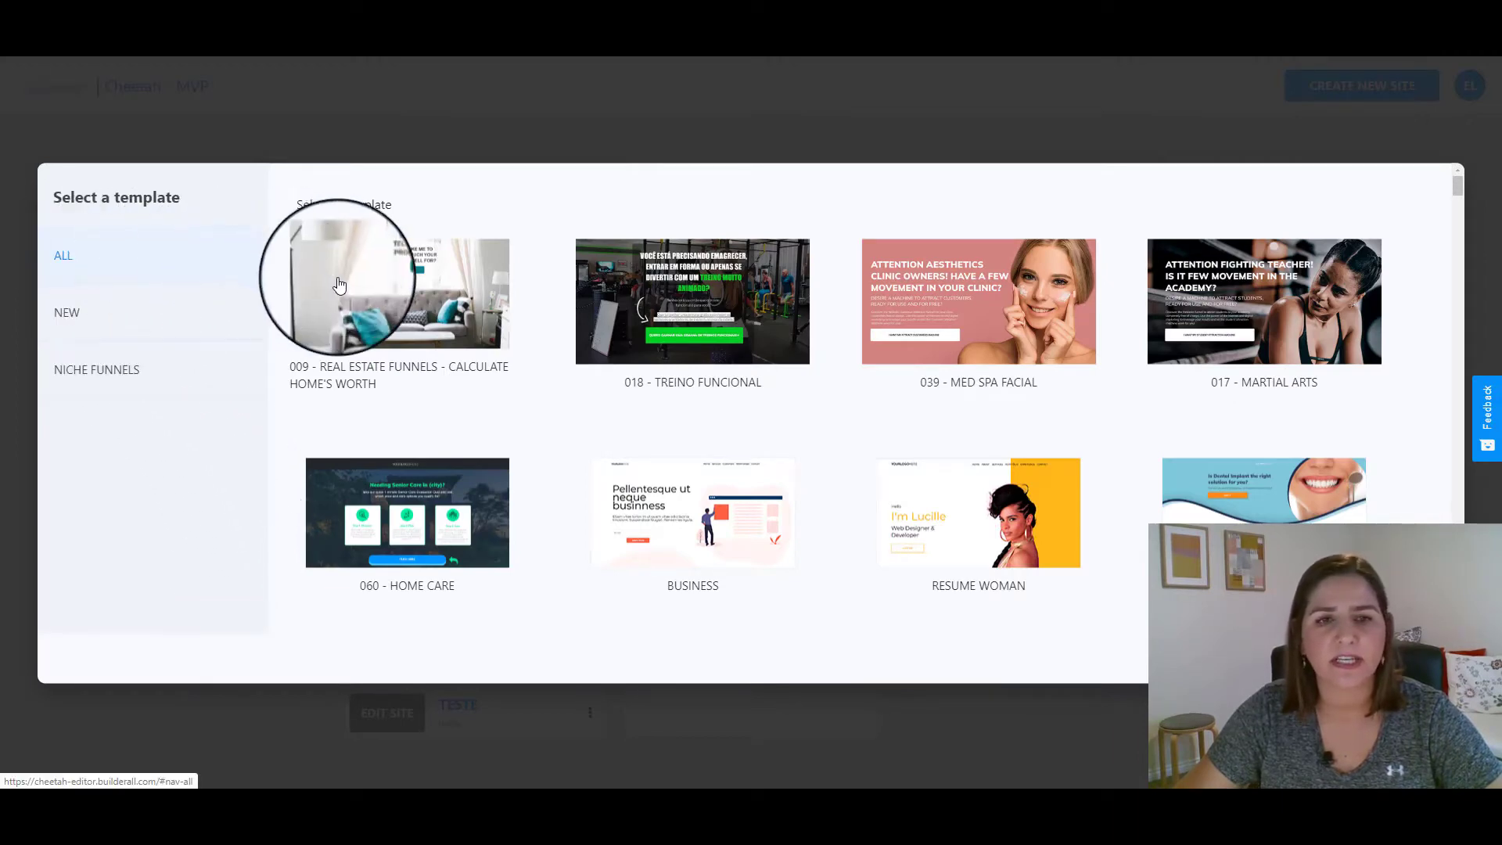
{"action": "scroll", "coordinate": [621, 524], "scroll_direction": "down", "scroll_amount": 12}
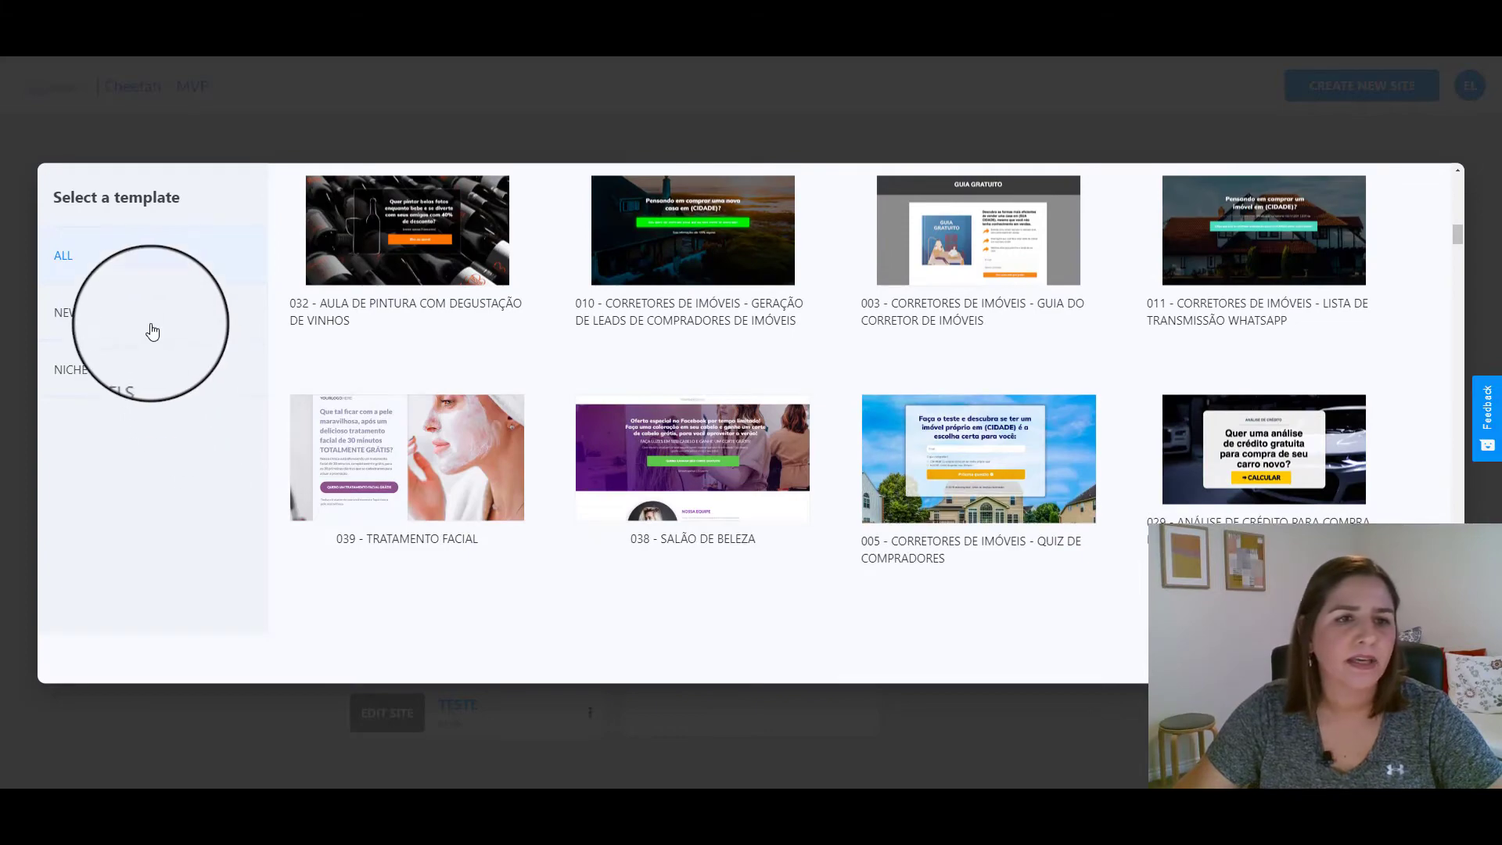
{"action": "left_click", "coordinate": [151, 327]}
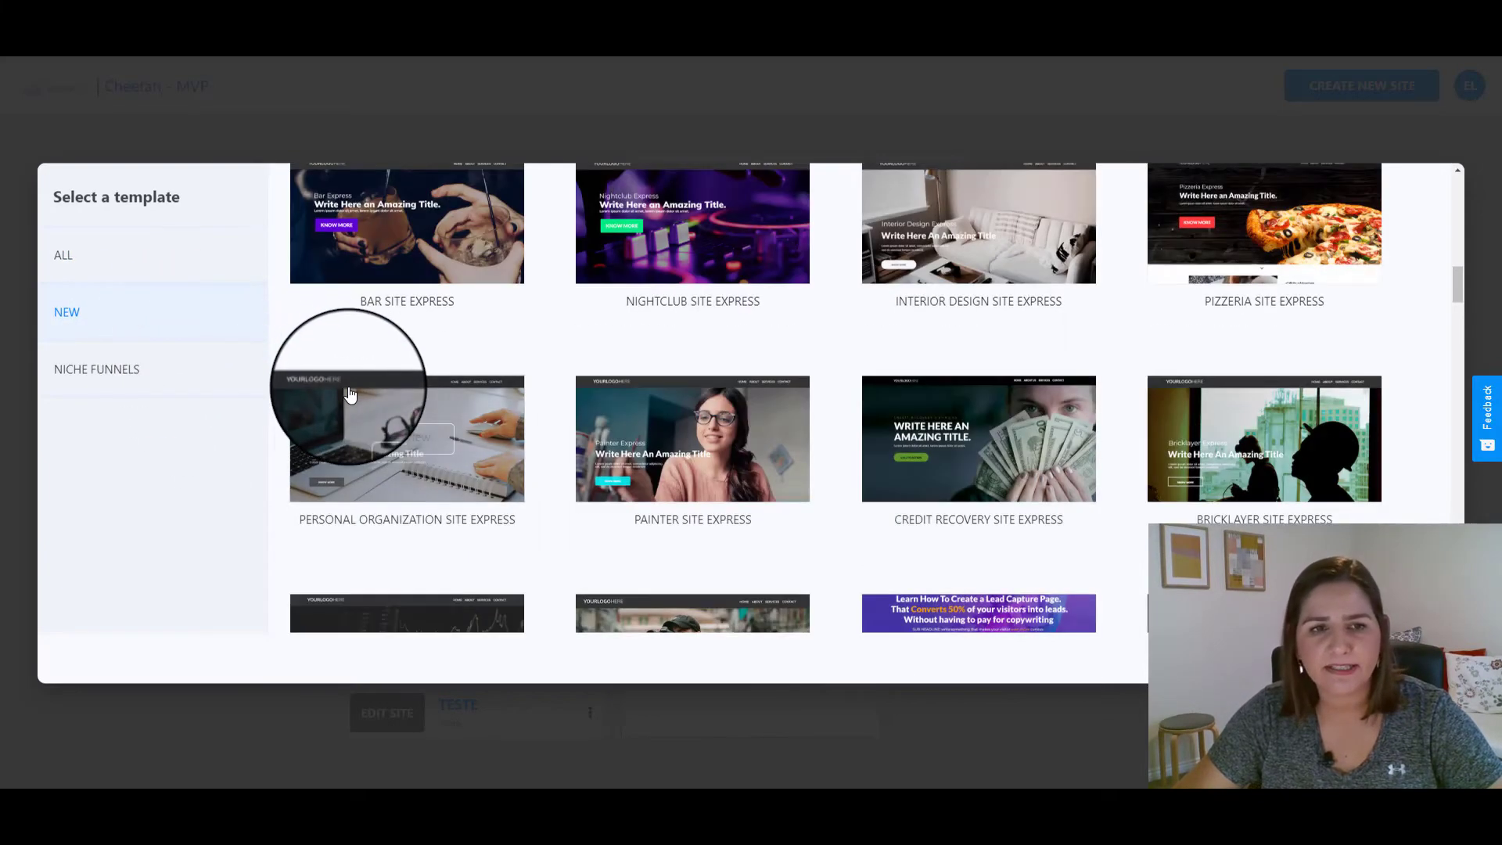
{"action": "scroll", "coordinate": [345, 396], "scroll_direction": "down", "scroll_amount": 5}
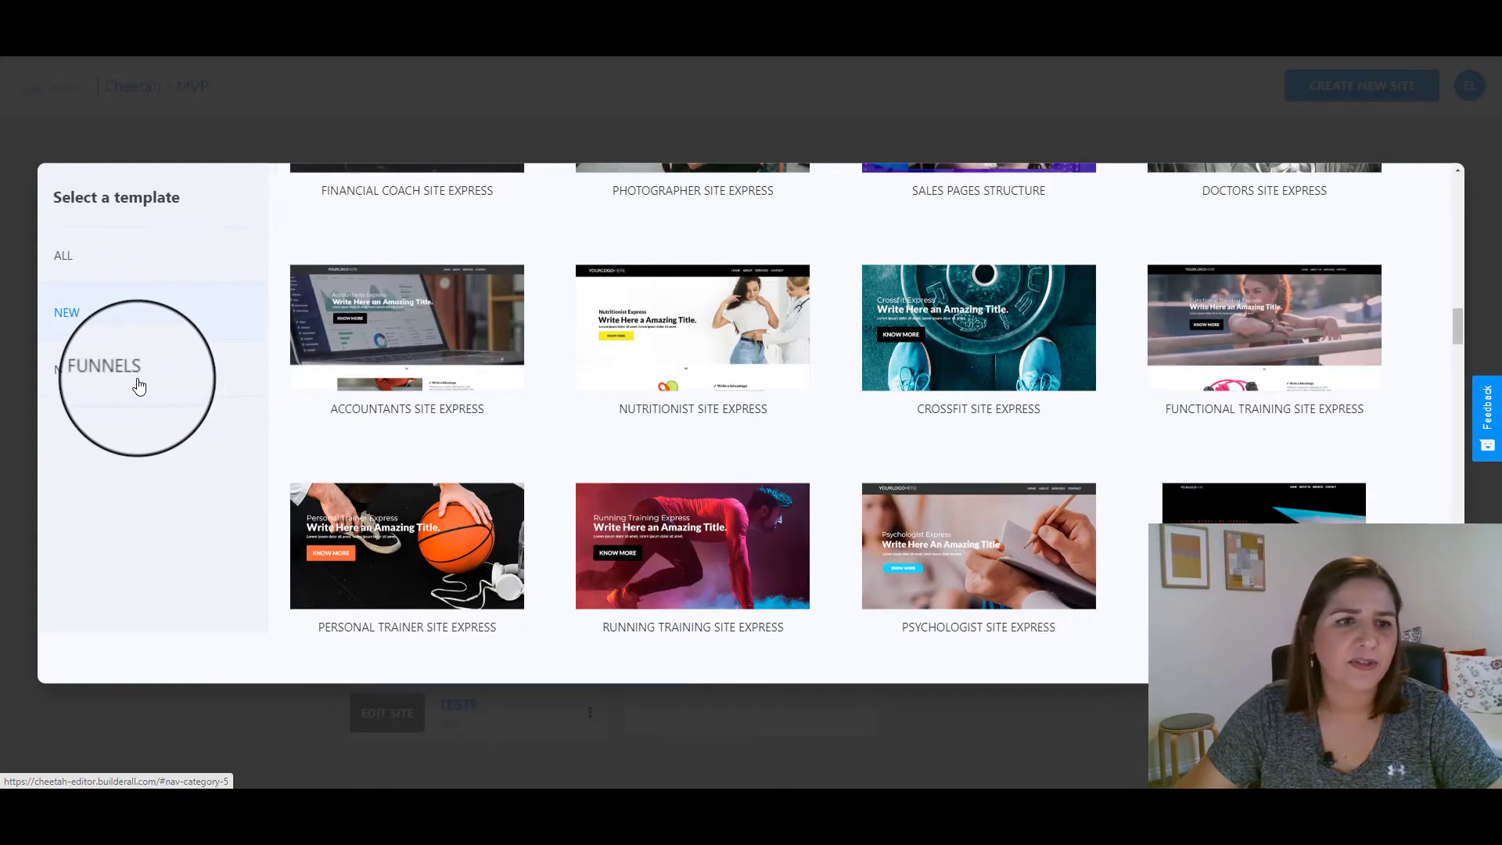
{"action": "left_click", "coordinate": [138, 384]}
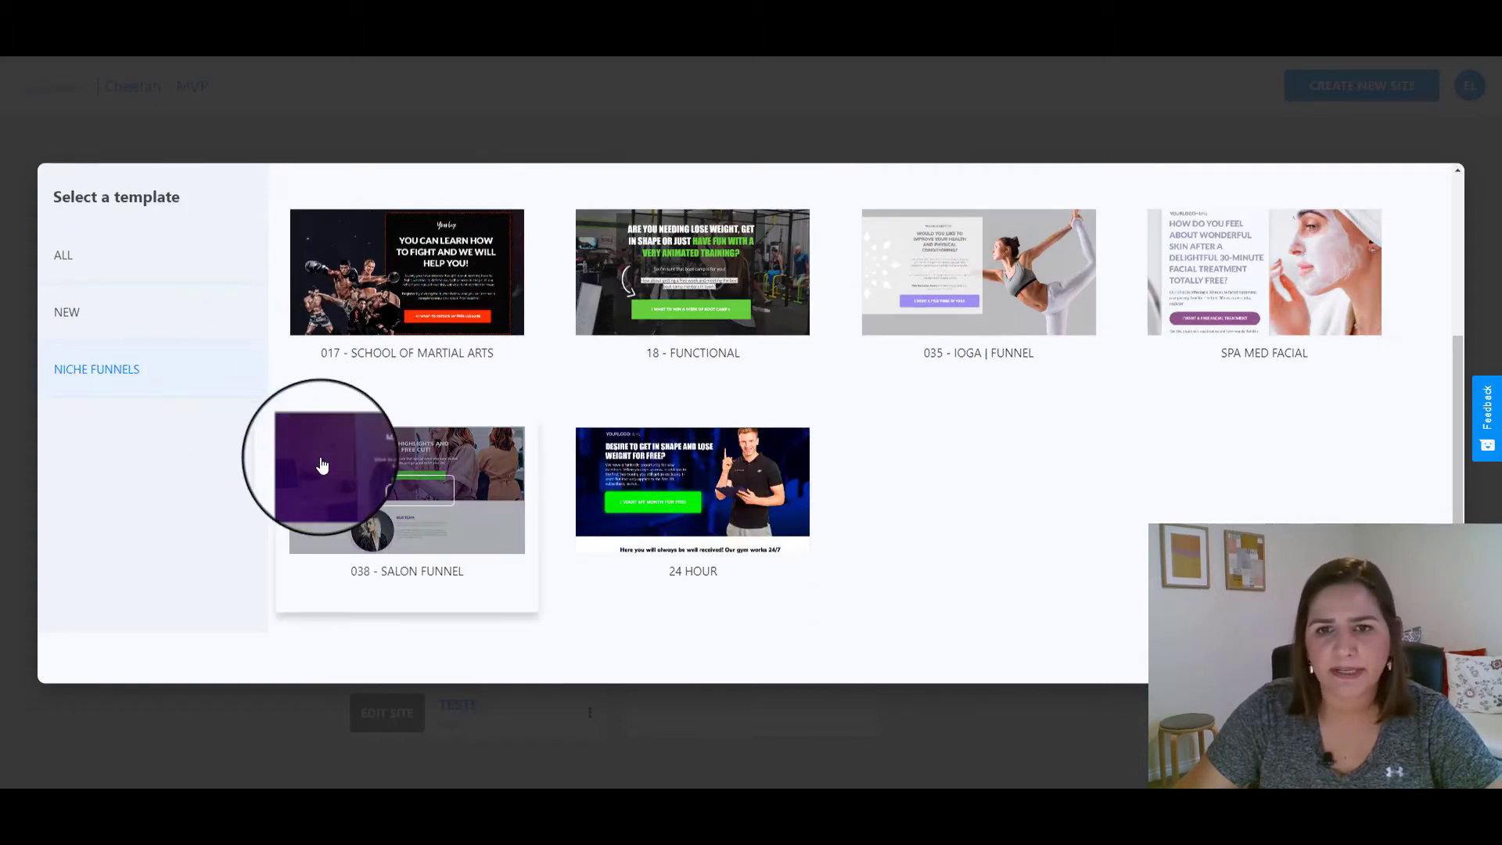
{"action": "scroll", "coordinate": [322, 463], "scroll_direction": "up", "scroll_amount": 2}
{"action": "scroll", "coordinate": [326, 453], "scroll_direction": "up", "scroll_amount": 2}
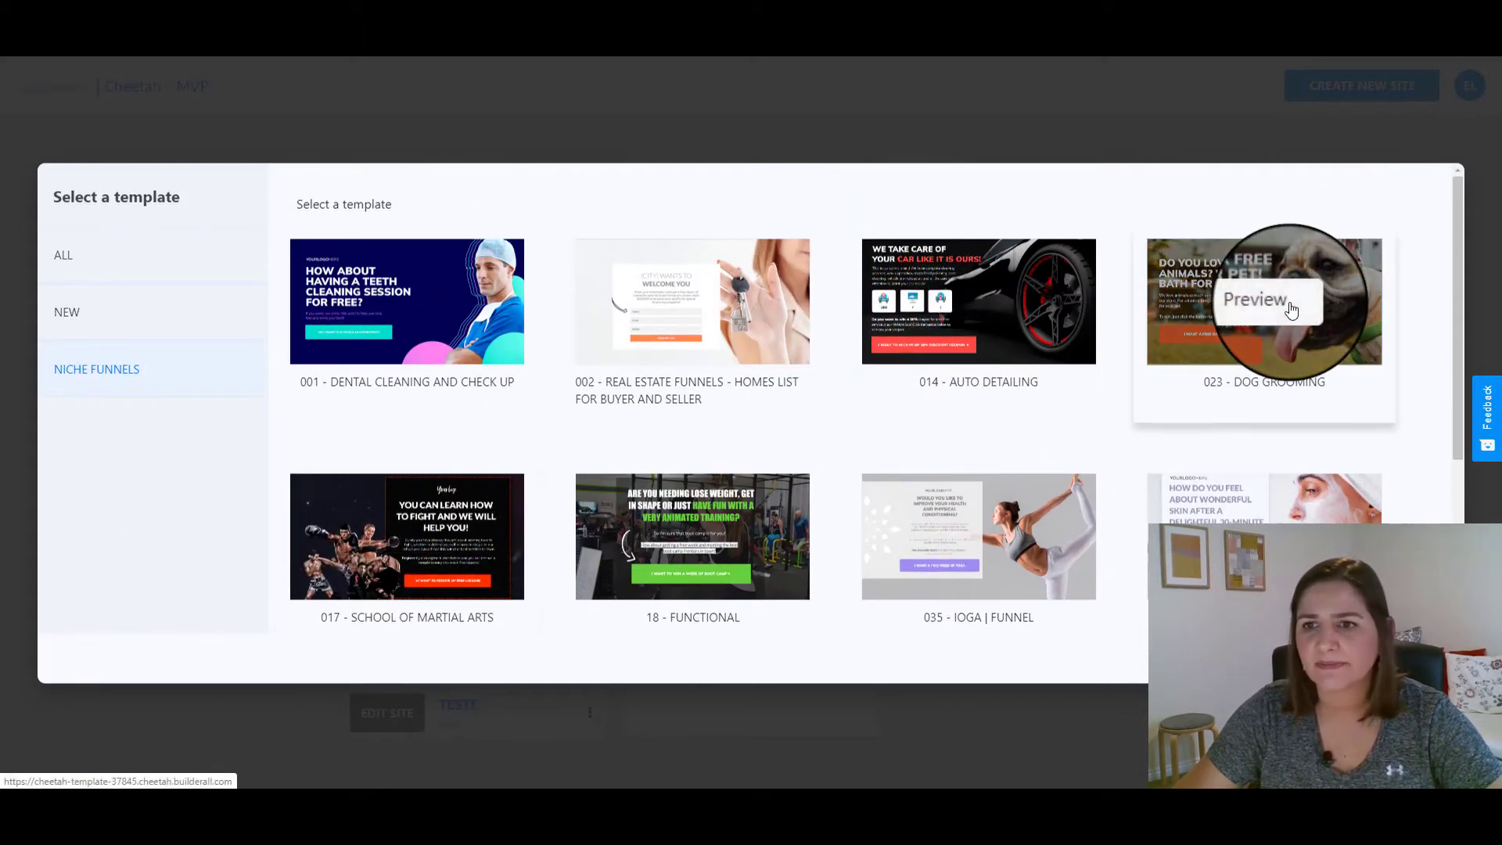
- Preview the "023 - Dog Grooming" funnel template and create the site from it
{"action": "left_click", "coordinate": [1293, 302]}
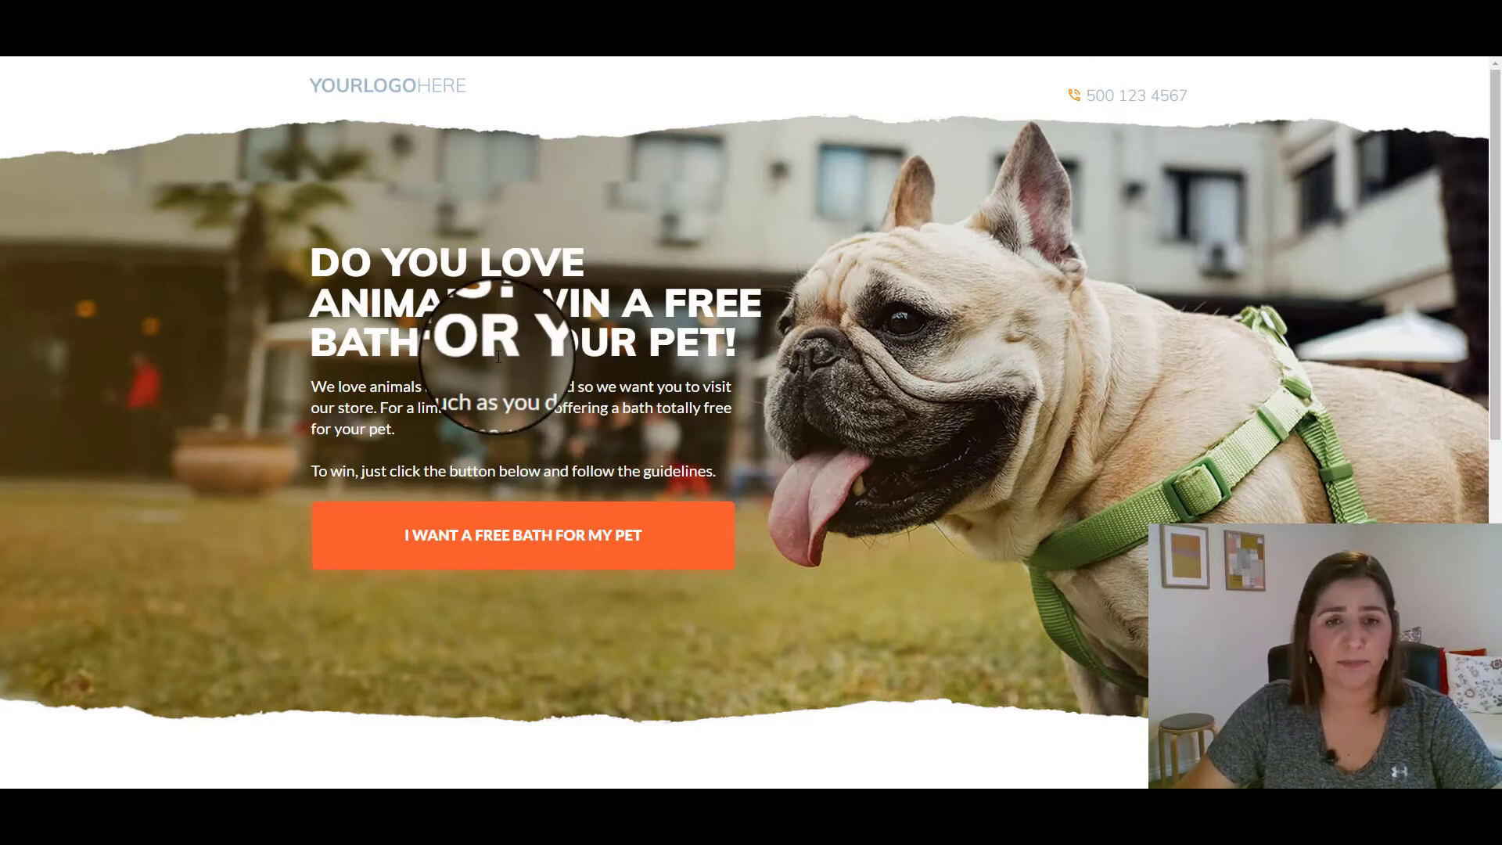
{"action": "left_click", "coordinate": [482, 509]}
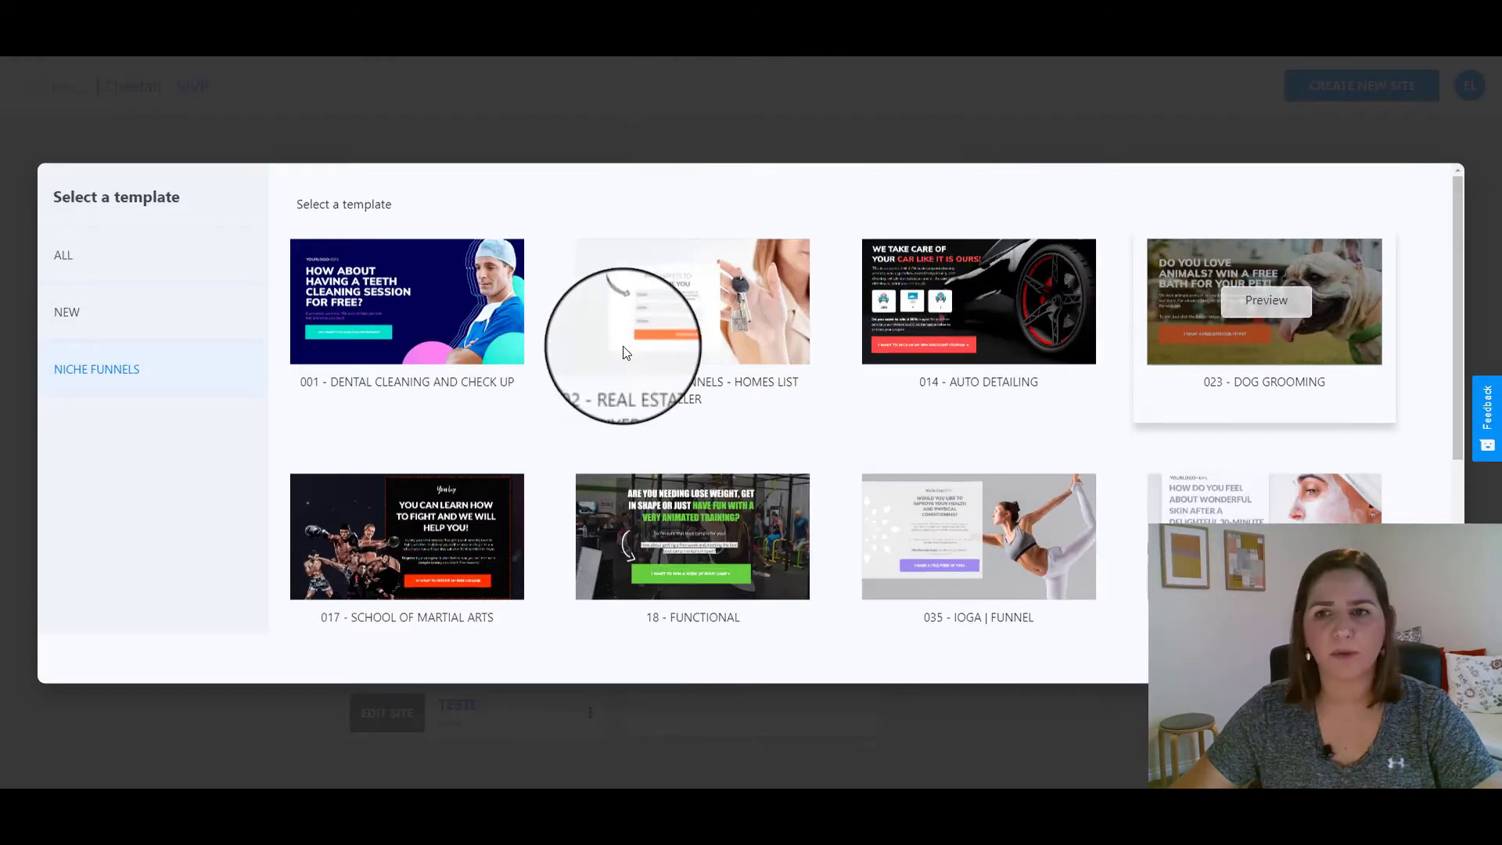
{"action": "left_click", "coordinate": [1257, 370]}
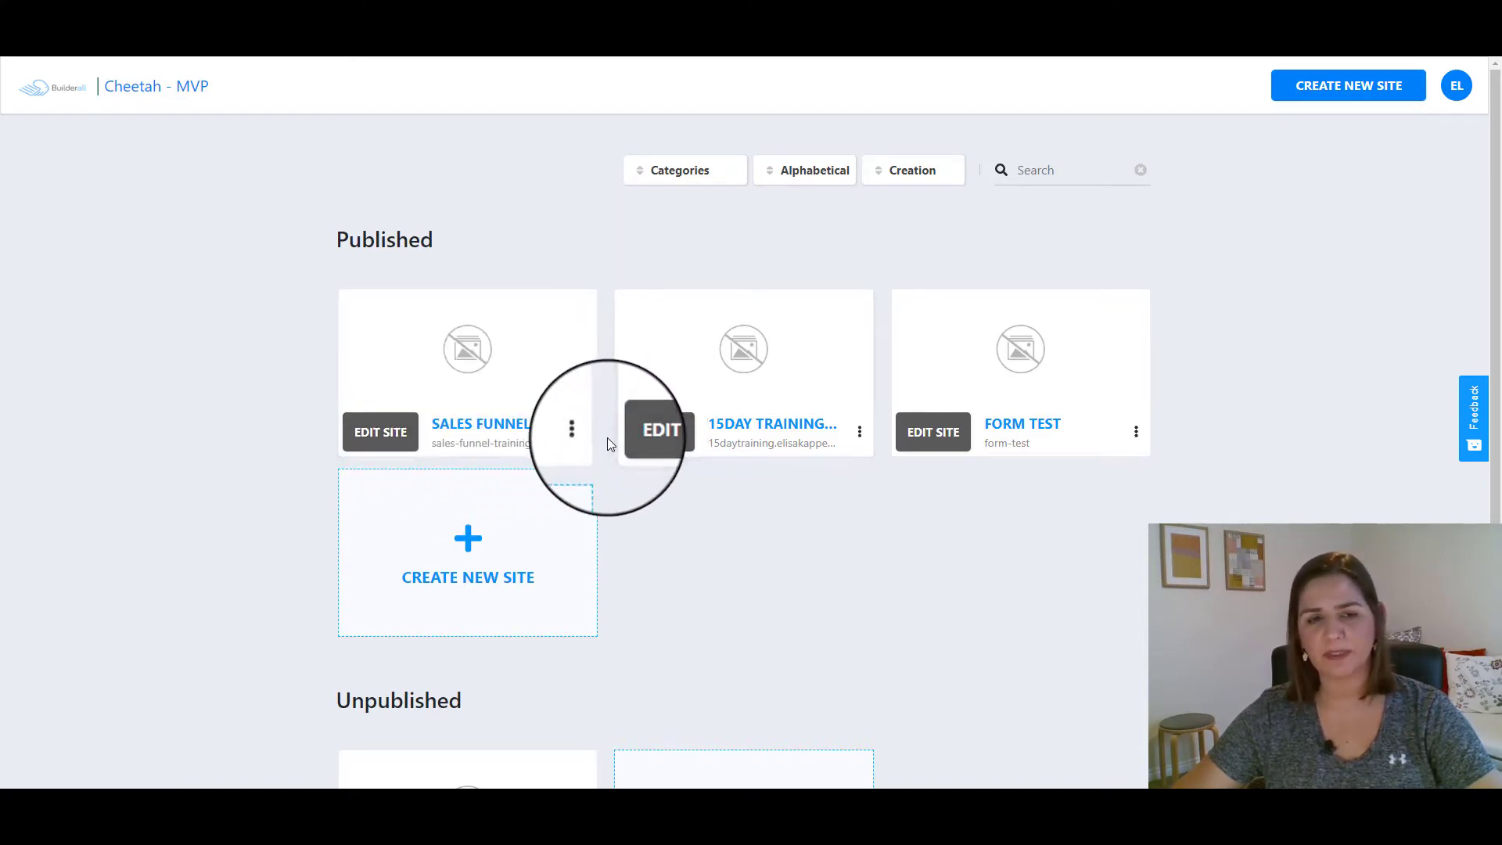
- Open the Home page of the sales funnel training site in the editor and look over its sections down to the footer
{"action": "left_click", "coordinate": [388, 439]}
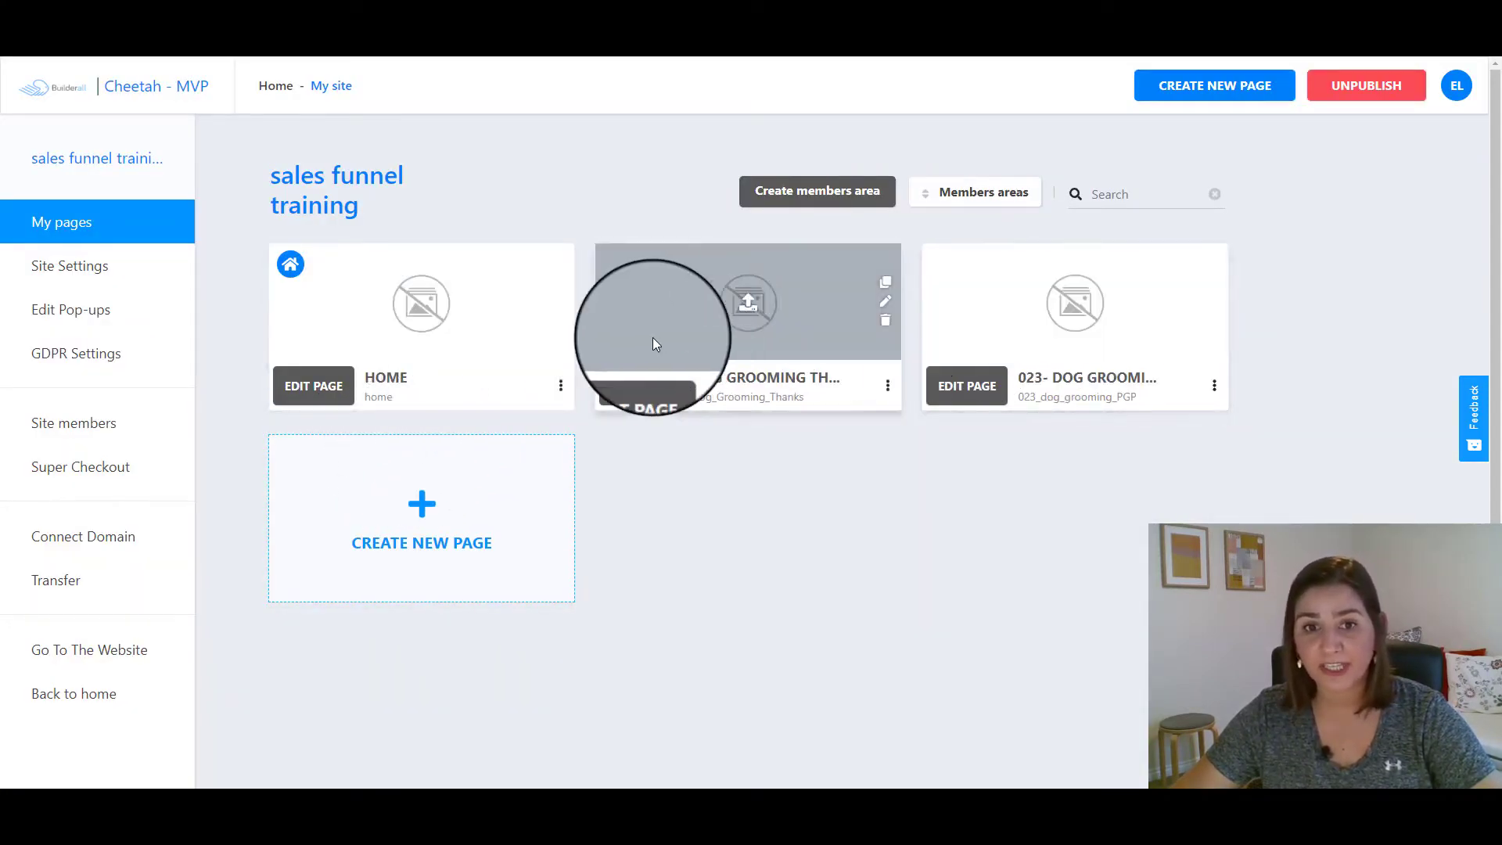
{"action": "left_click", "coordinate": [423, 392]}
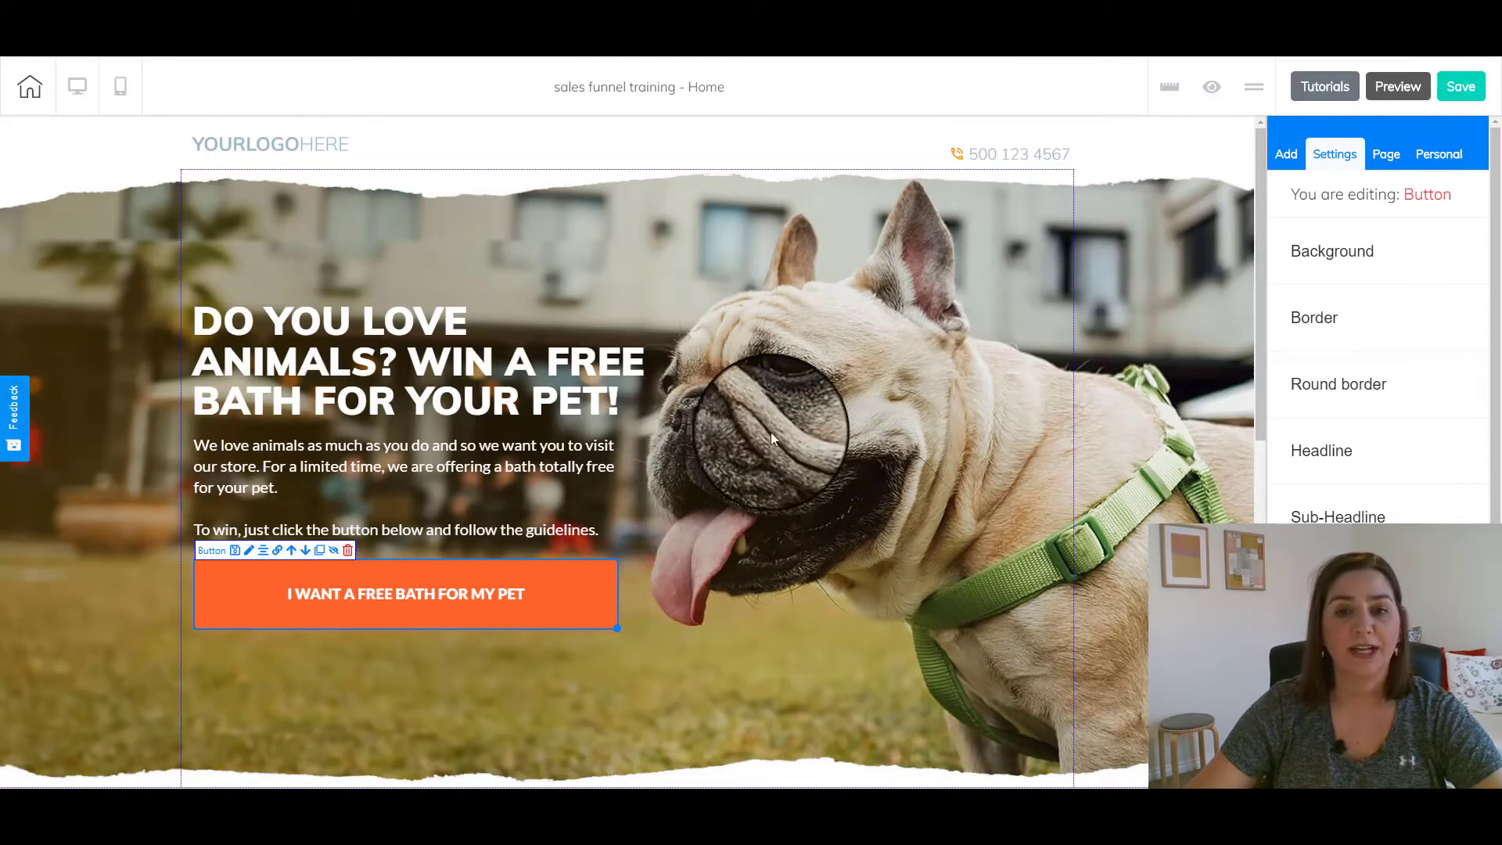
{"action": "left_click", "coordinate": [742, 338]}
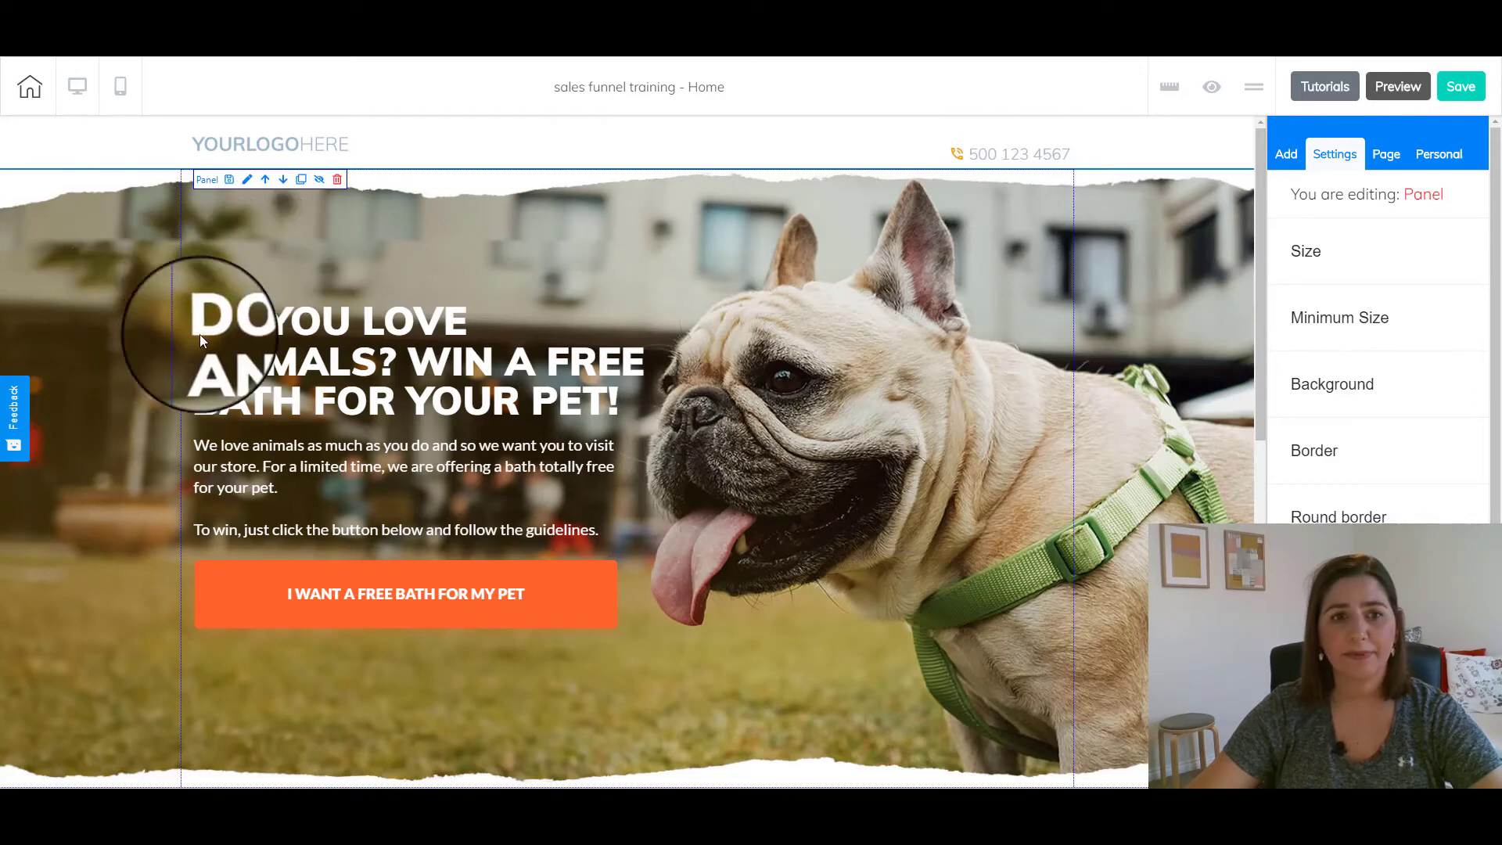
{"action": "scroll", "coordinate": [774, 579], "scroll_direction": "down", "scroll_amount": 1}
{"action": "scroll", "coordinate": [777, 580], "scroll_direction": "down", "scroll_amount": 7}
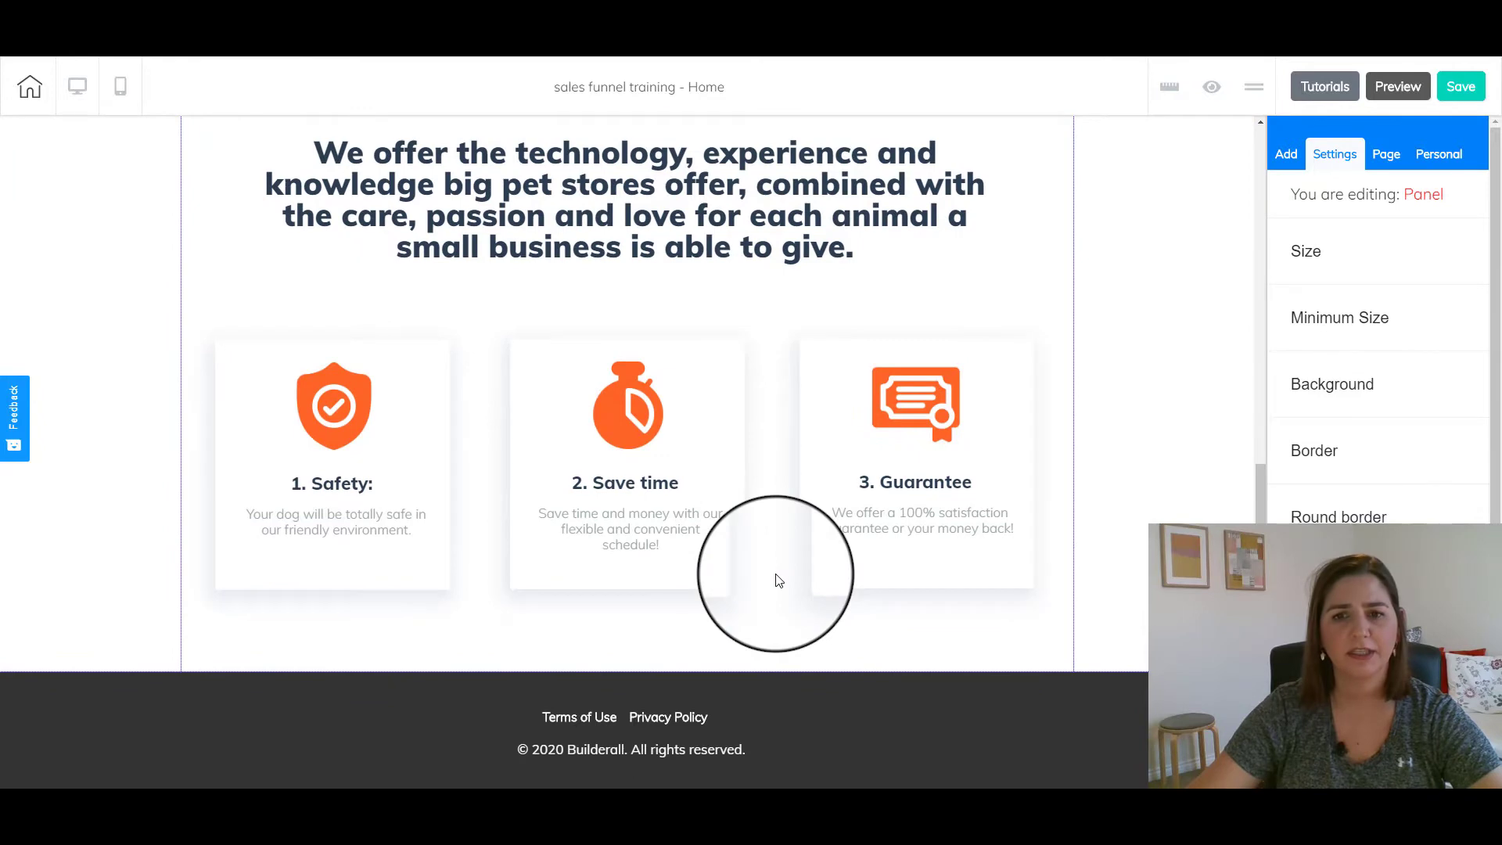
{"action": "scroll", "coordinate": [778, 579], "scroll_direction": "up", "scroll_amount": 9}
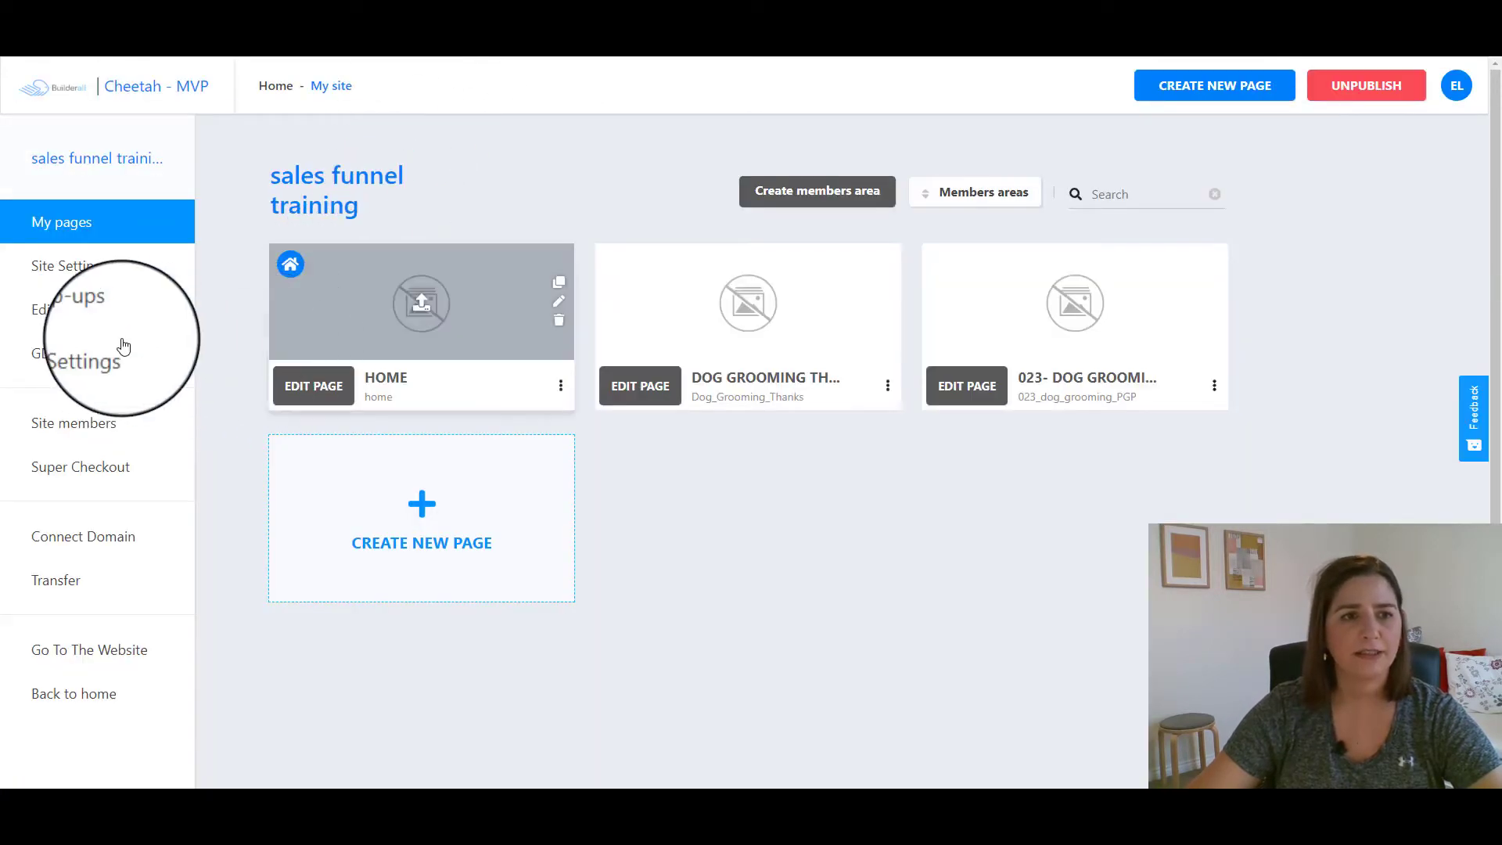
- Go to the site's pop-ups and open the Dog Grooming pop-up for editing
{"action": "left_click", "coordinate": [101, 321]}
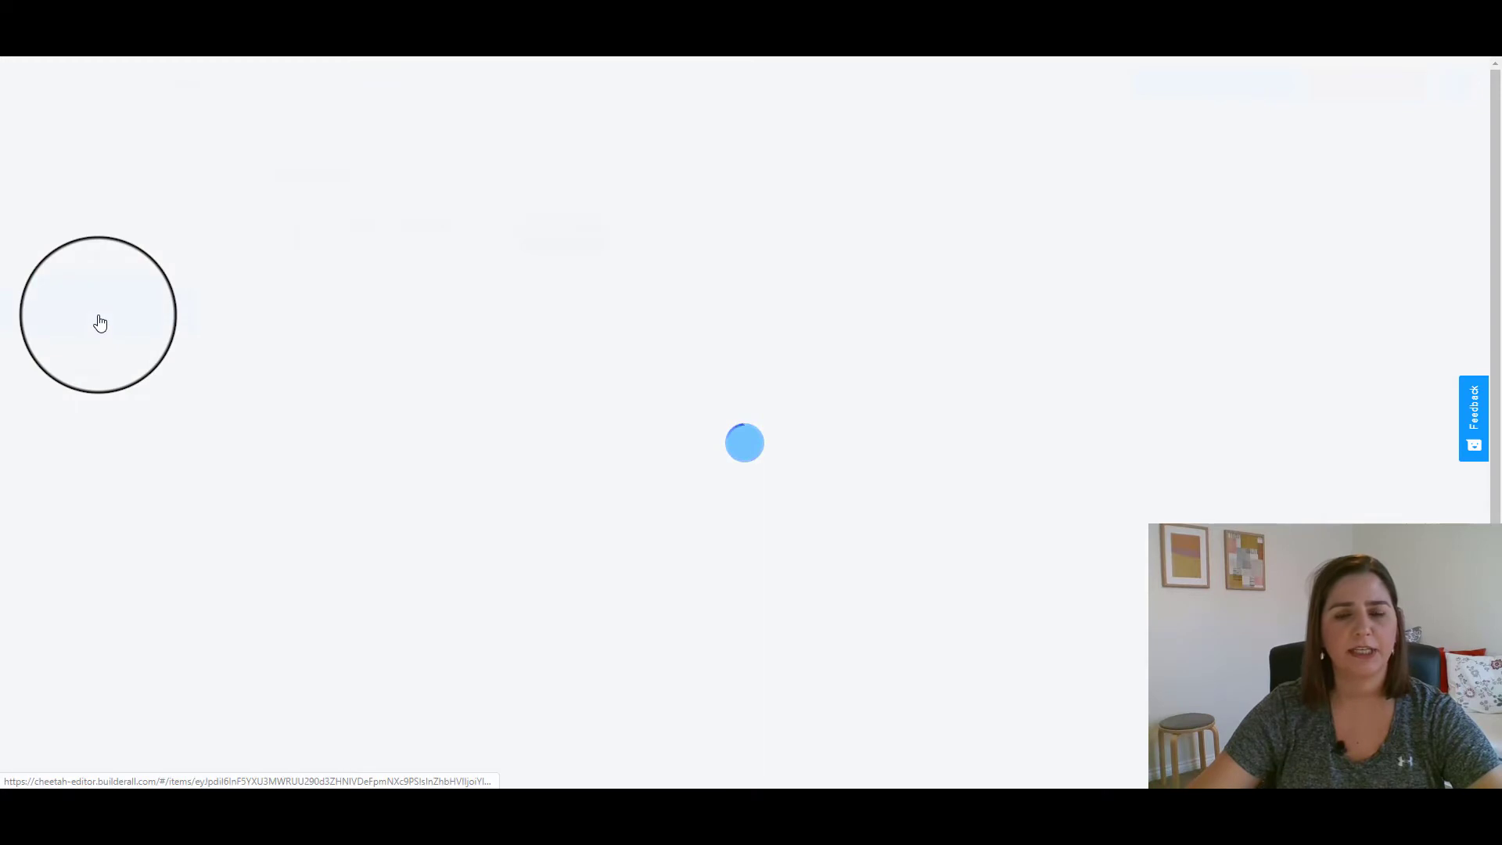
{"action": "mouse_move", "coordinate": [590, 250]}
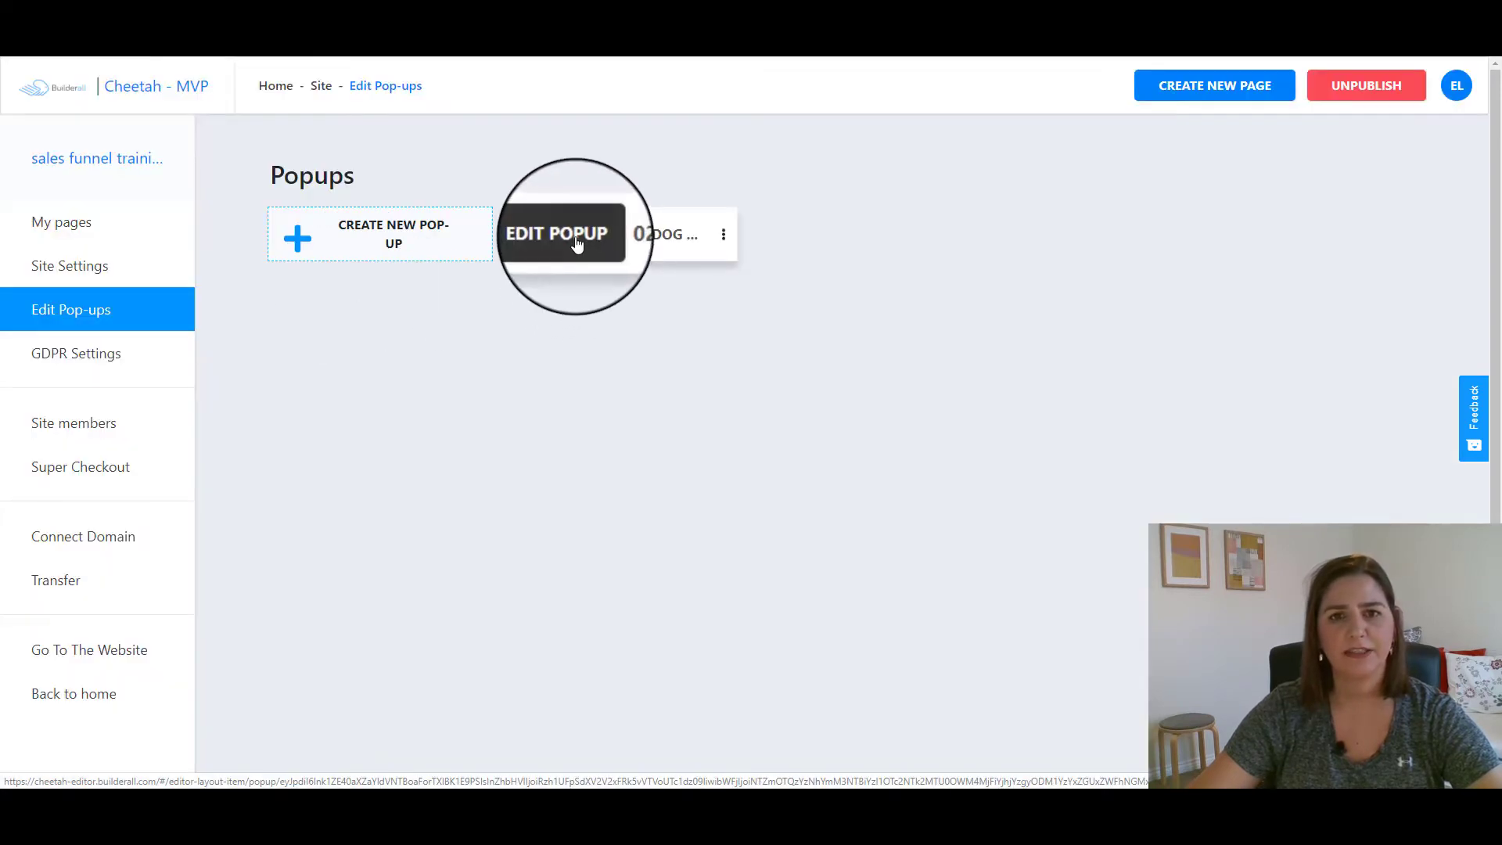
{"action": "left_click", "coordinate": [576, 245]}
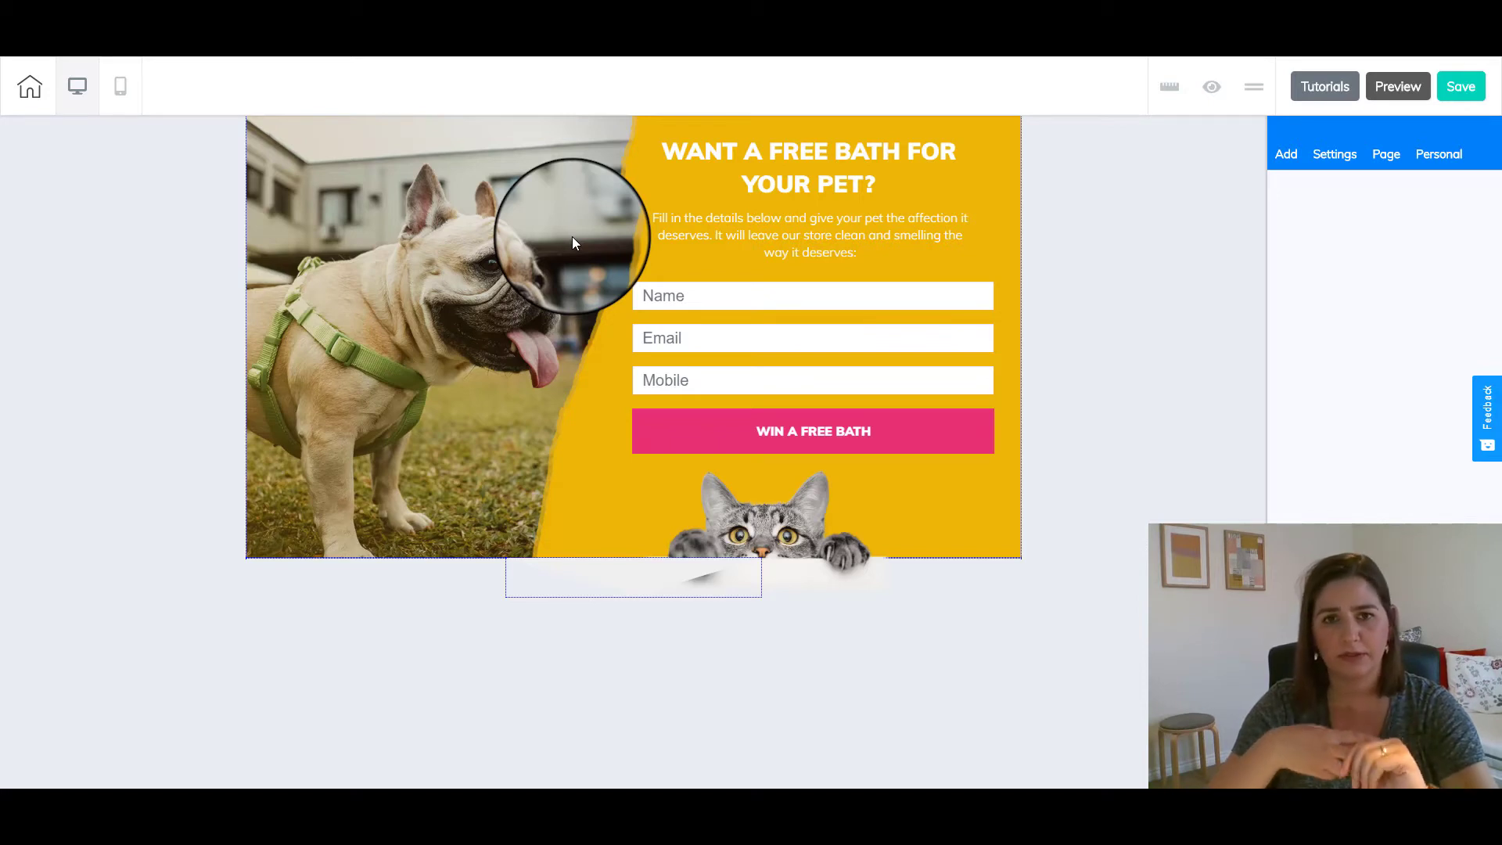
- Assign the "023 - Dog Grooming" list to the pop-up's MailingBoss form and check the form's subscribe redirect links
{"action": "left_click", "coordinate": [823, 305]}
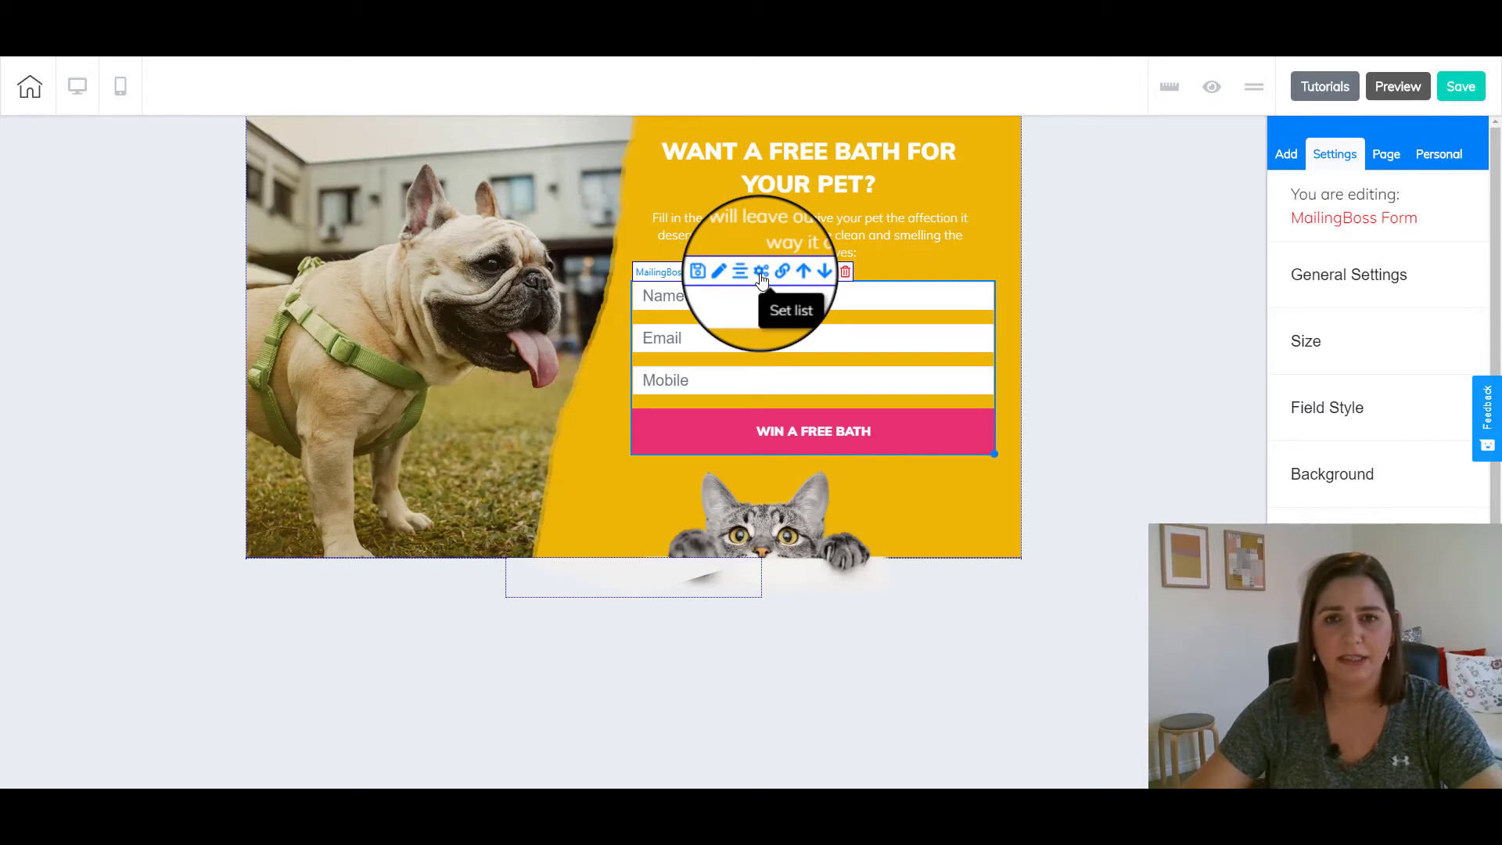
{"action": "left_click", "coordinate": [761, 273]}
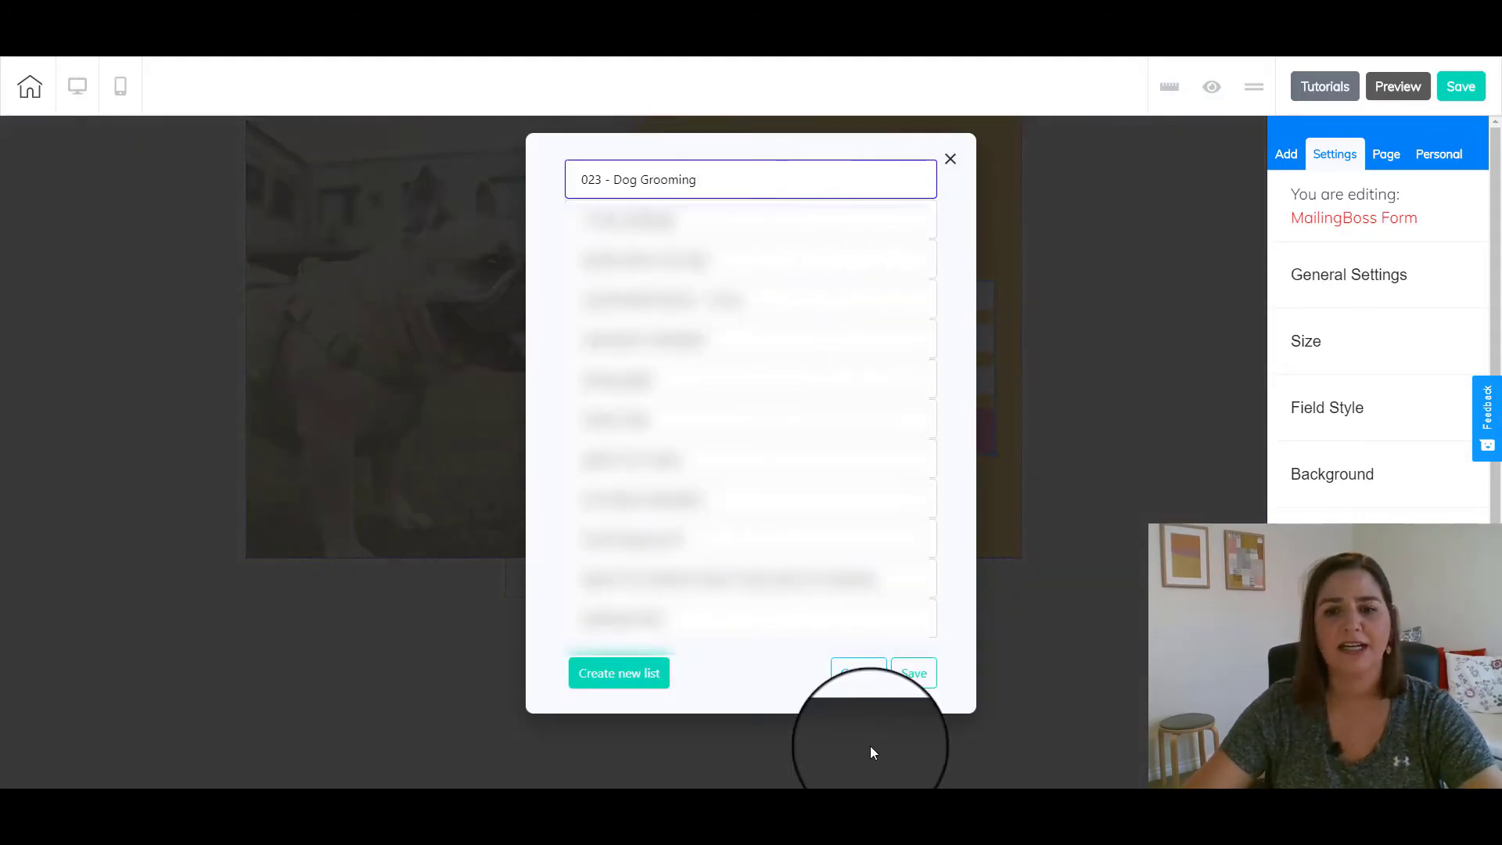
{"action": "left_click", "coordinate": [914, 674]}
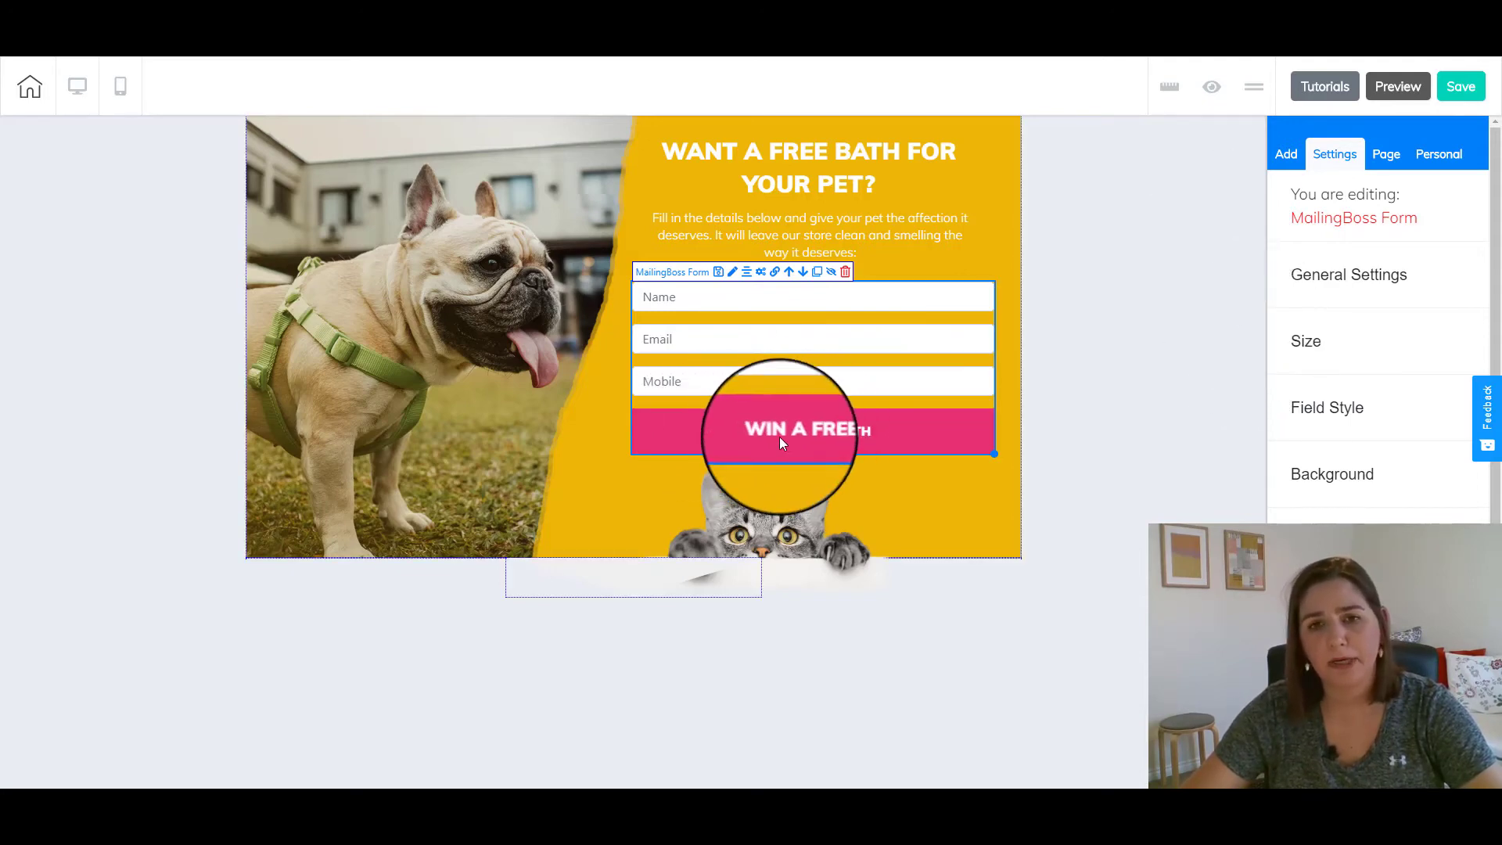
{"action": "left_click", "coordinate": [775, 275]}
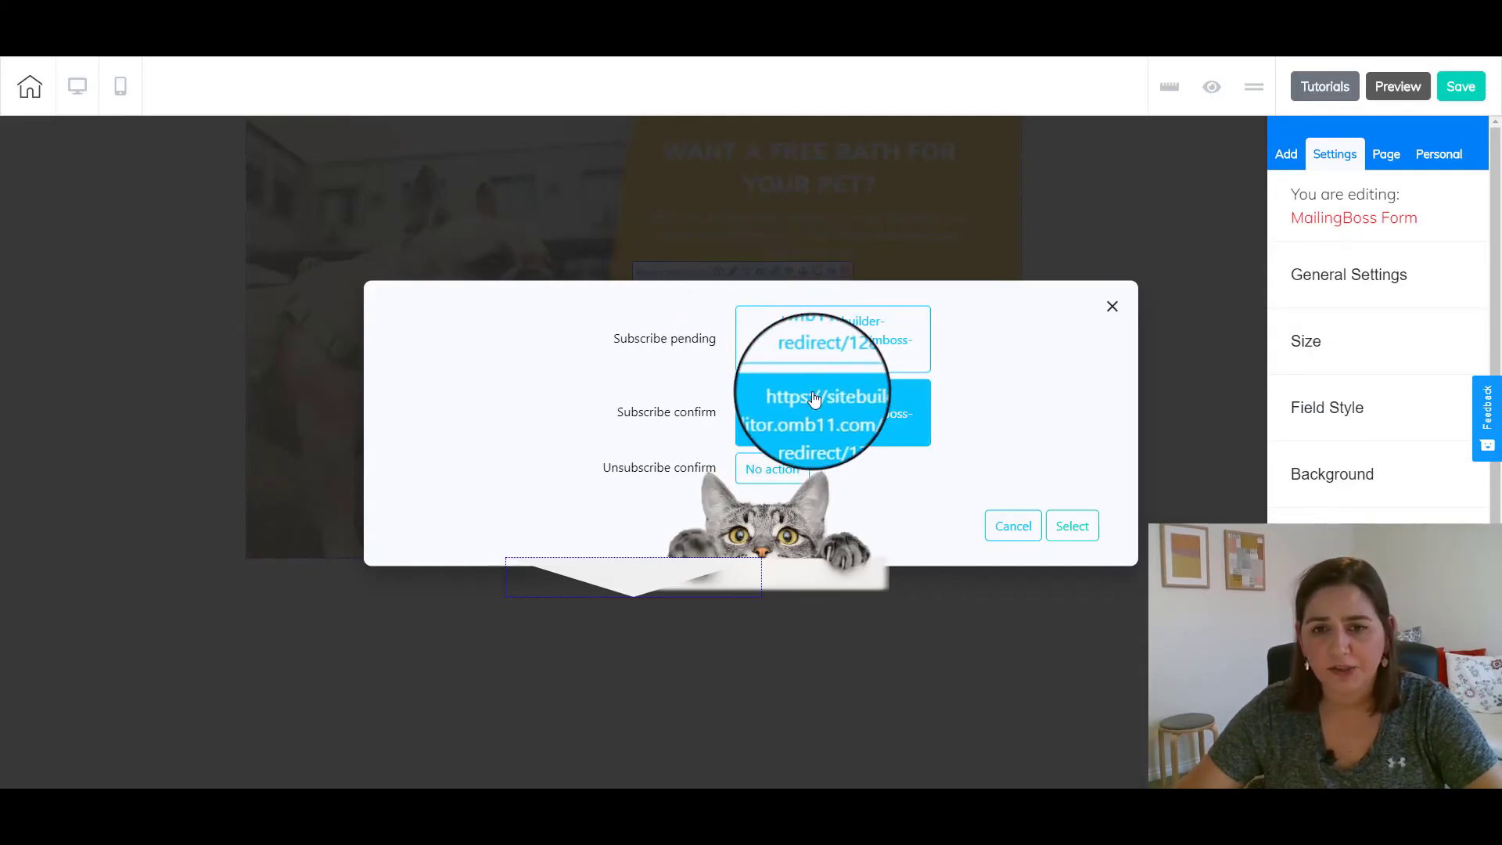
{"action": "left_click", "coordinate": [1111, 309]}
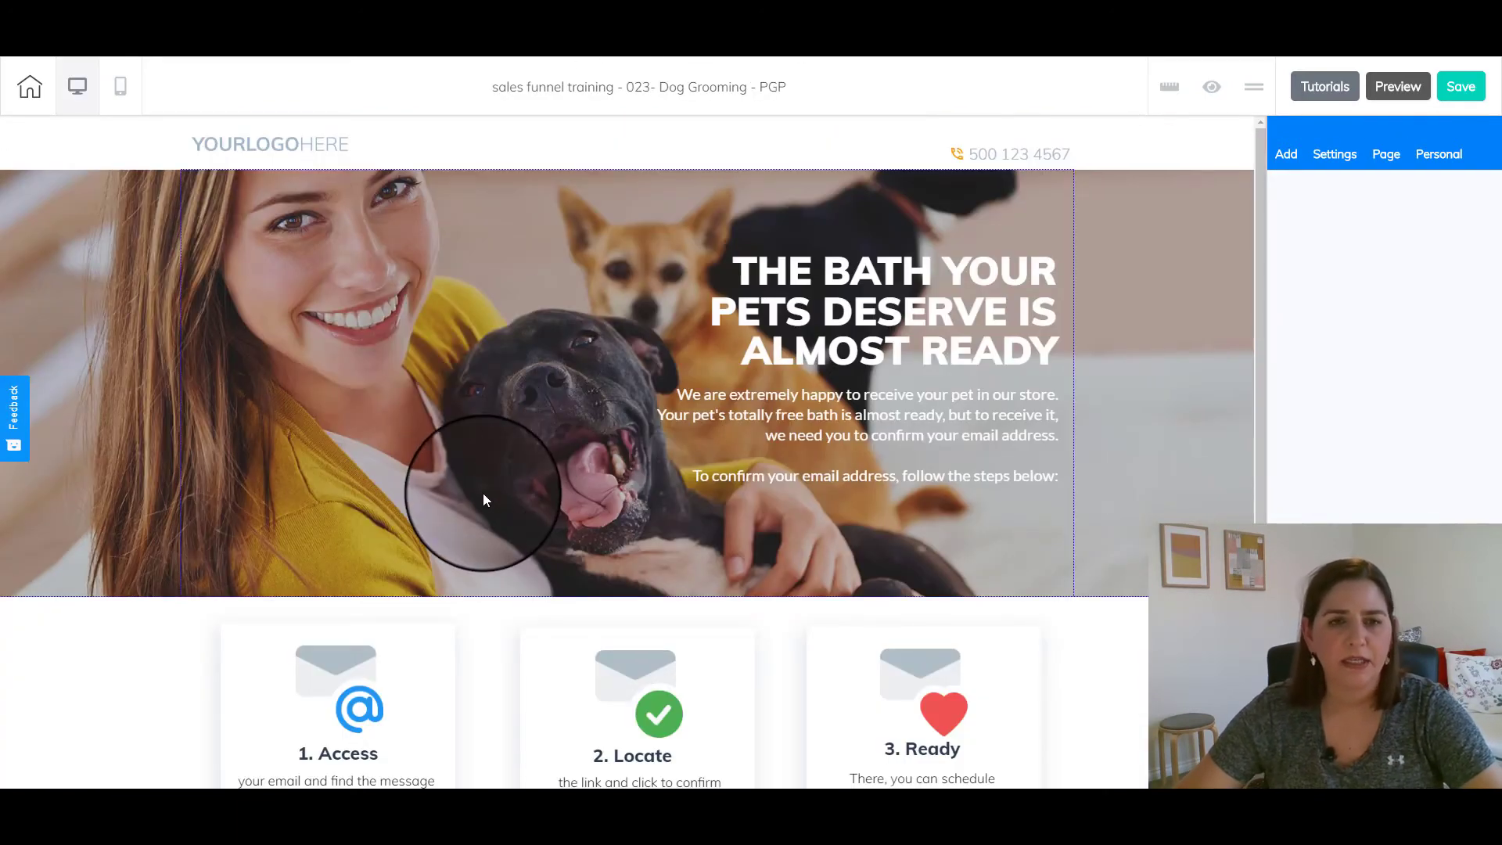
- Examine the email confirmation page "023- Dog Grooming - PGP" from the header down and back up
{"action": "scroll", "coordinate": [482, 493], "scroll_direction": "down", "scroll_amount": 1}
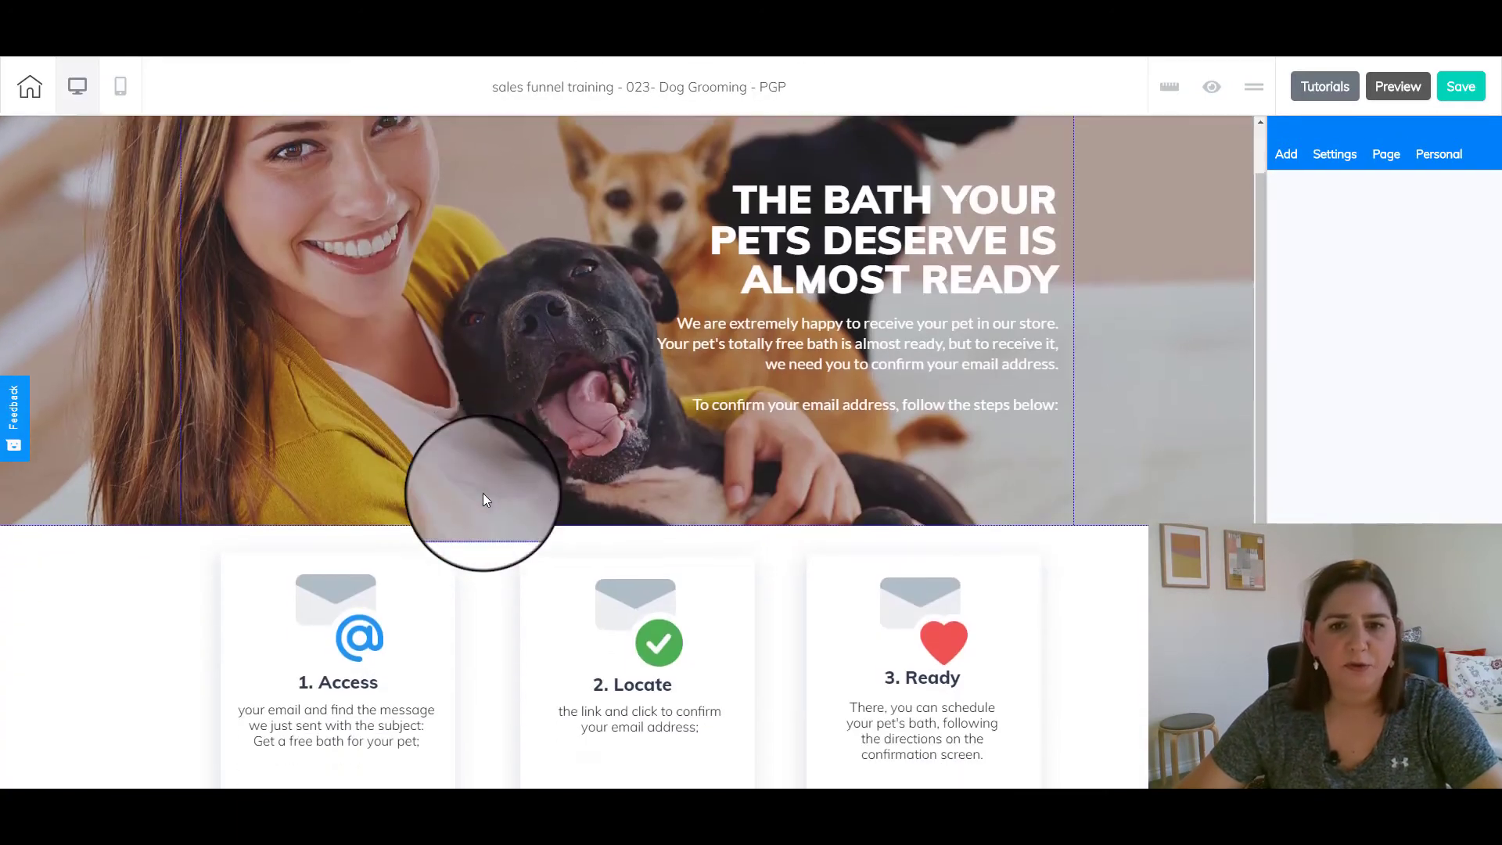
{"action": "scroll", "coordinate": [482, 493], "scroll_direction": "down", "scroll_amount": 3}
{"action": "scroll", "coordinate": [482, 493], "scroll_direction": "up", "scroll_amount": 4}
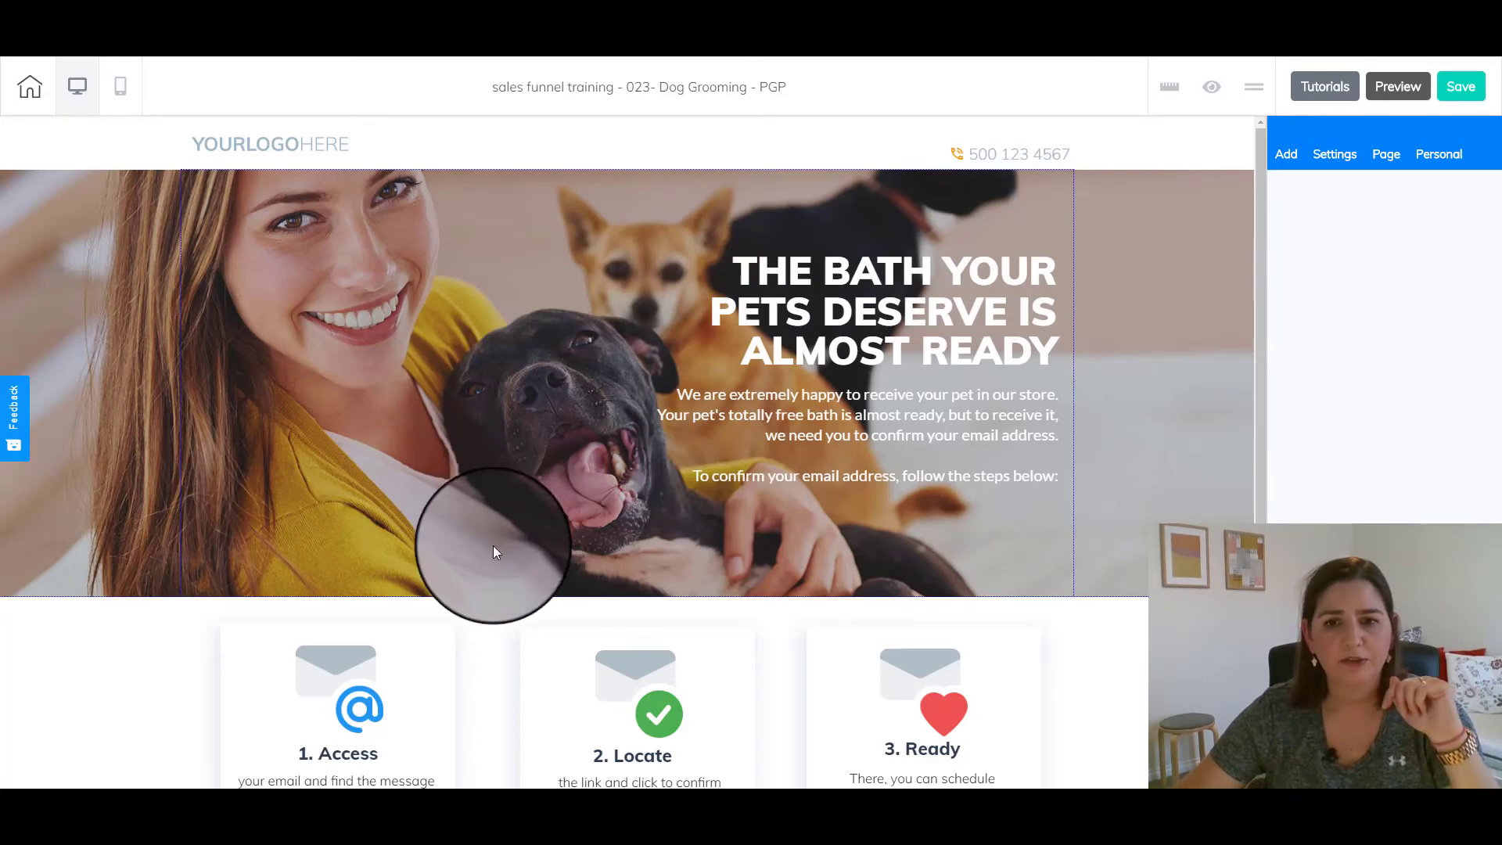
{"action": "scroll", "coordinate": [493, 546], "scroll_direction": "down", "scroll_amount": 5}
{"action": "scroll", "coordinate": [495, 552], "scroll_direction": "up", "scroll_amount": 5}
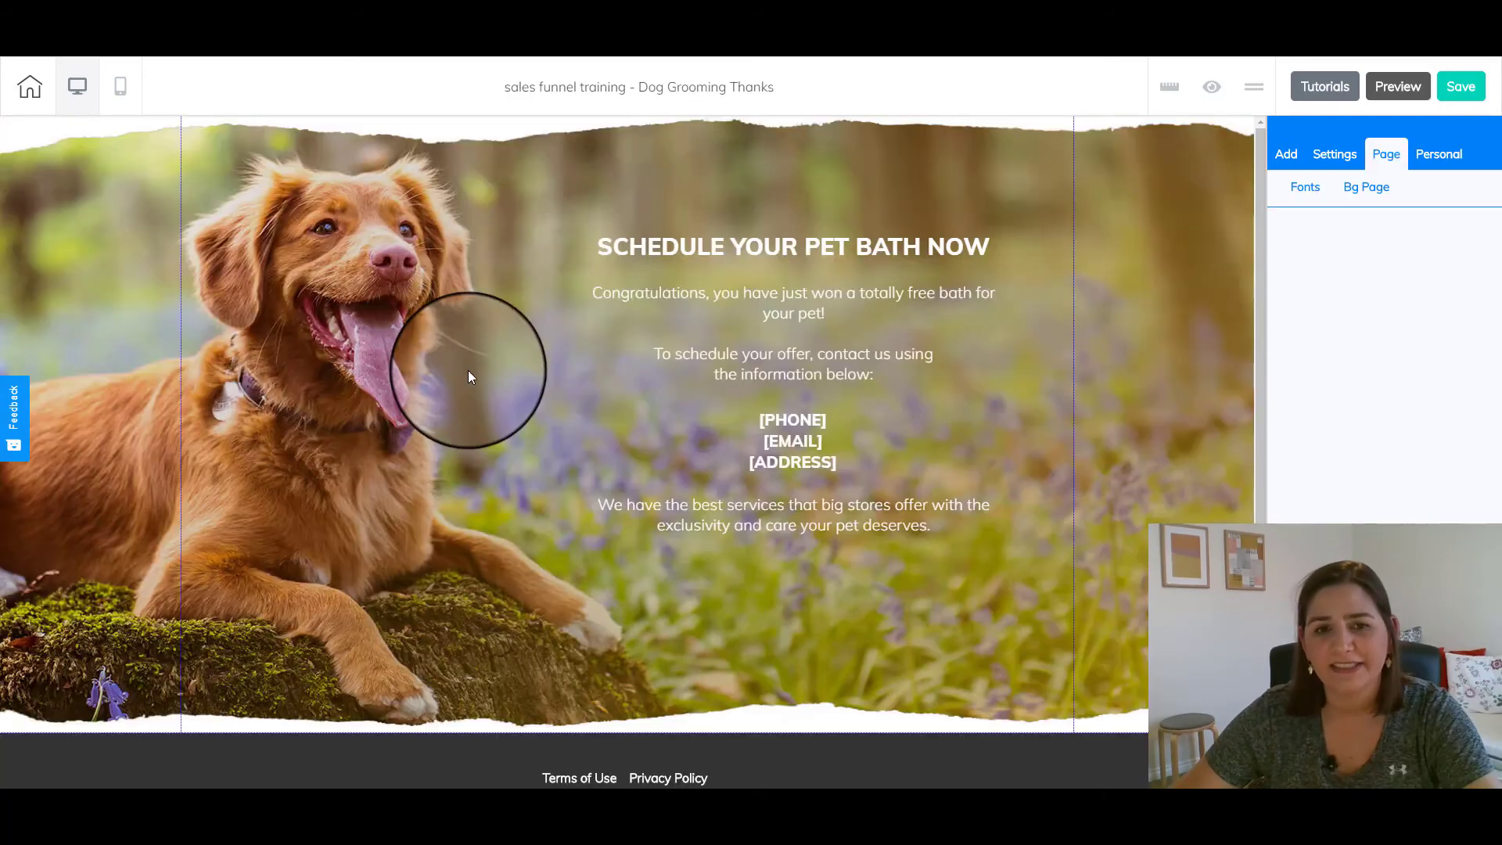
- Replace the heading "SCHEDULE YOUR PET BATH NOW" on the Dog Grooming Thanks page with "i don't like this title"
{"action": "scroll", "coordinate": [477, 385], "scroll_direction": "down", "scroll_amount": 1}
{"action": "scroll", "coordinate": [477, 384], "scroll_direction": "up", "scroll_amount": 1}
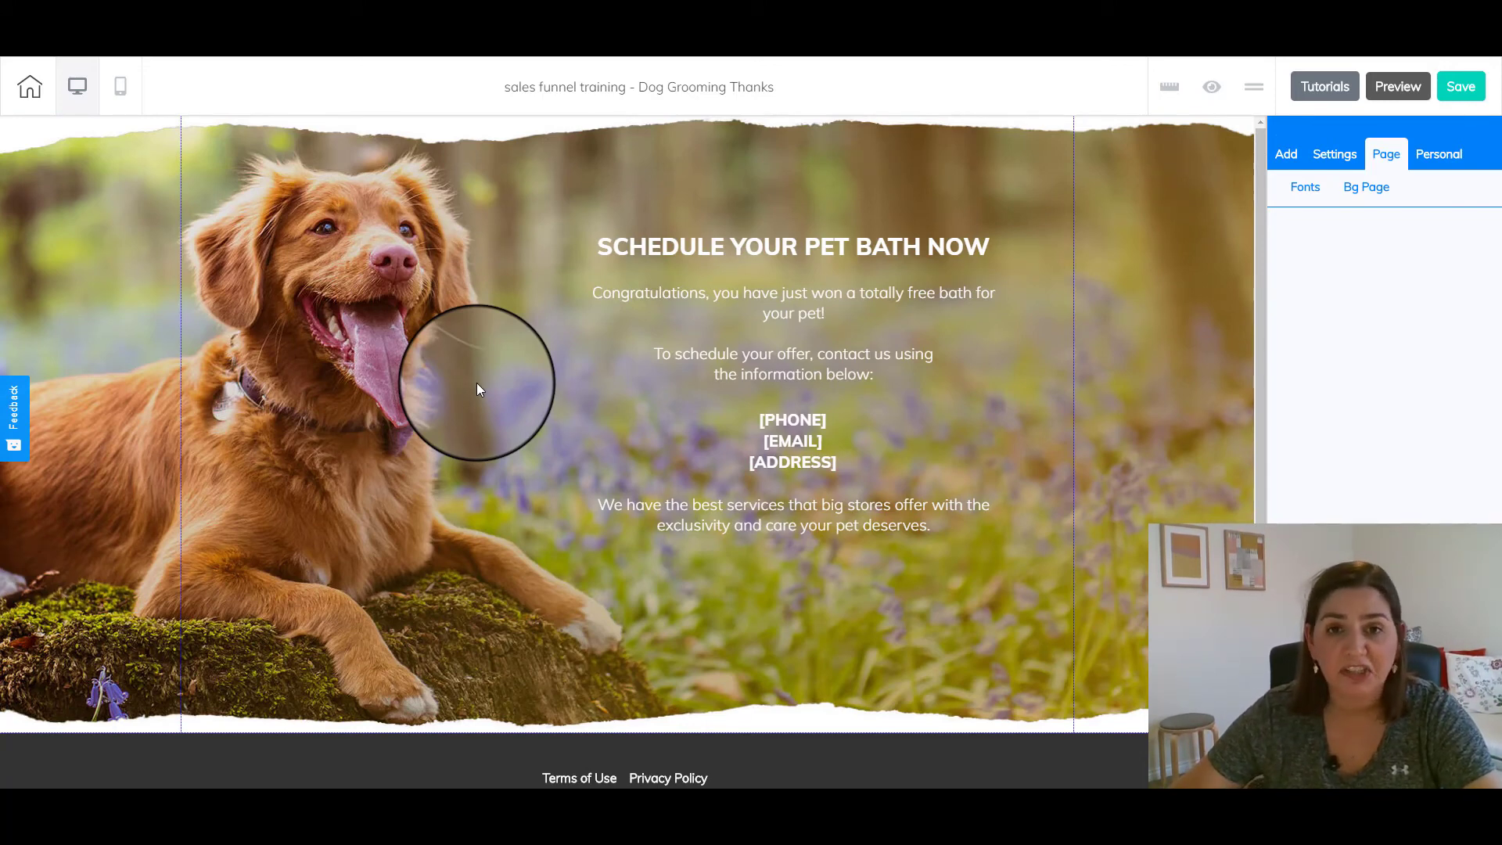
{"action": "left_click", "coordinate": [718, 243]}
{"action": "double_click", "coordinate": [721, 244]}
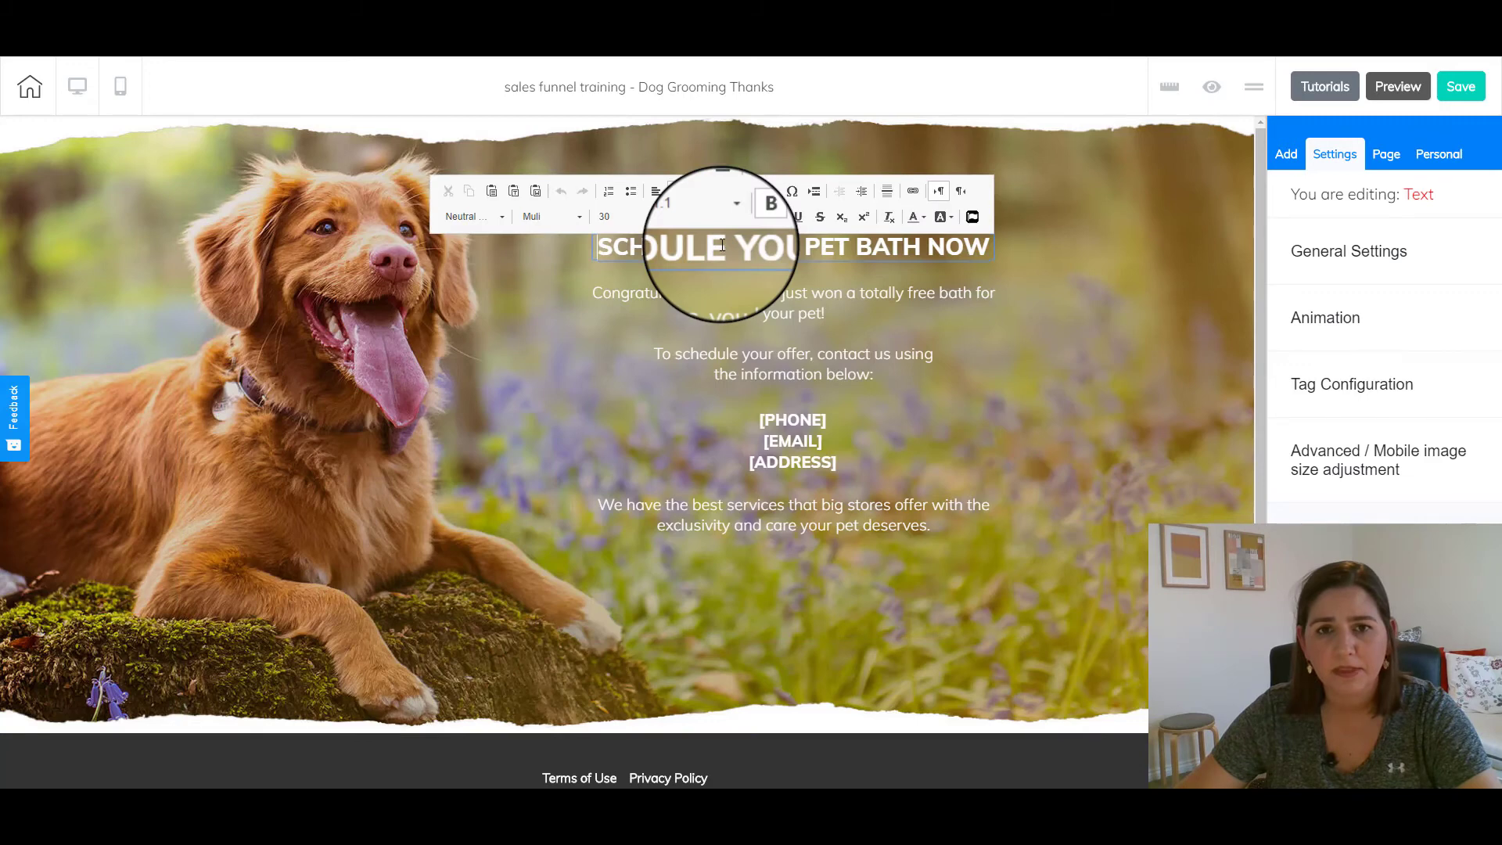
{"action": "triple_click", "coordinate": [721, 244]}
{"action": "type", "text": "i don'"}
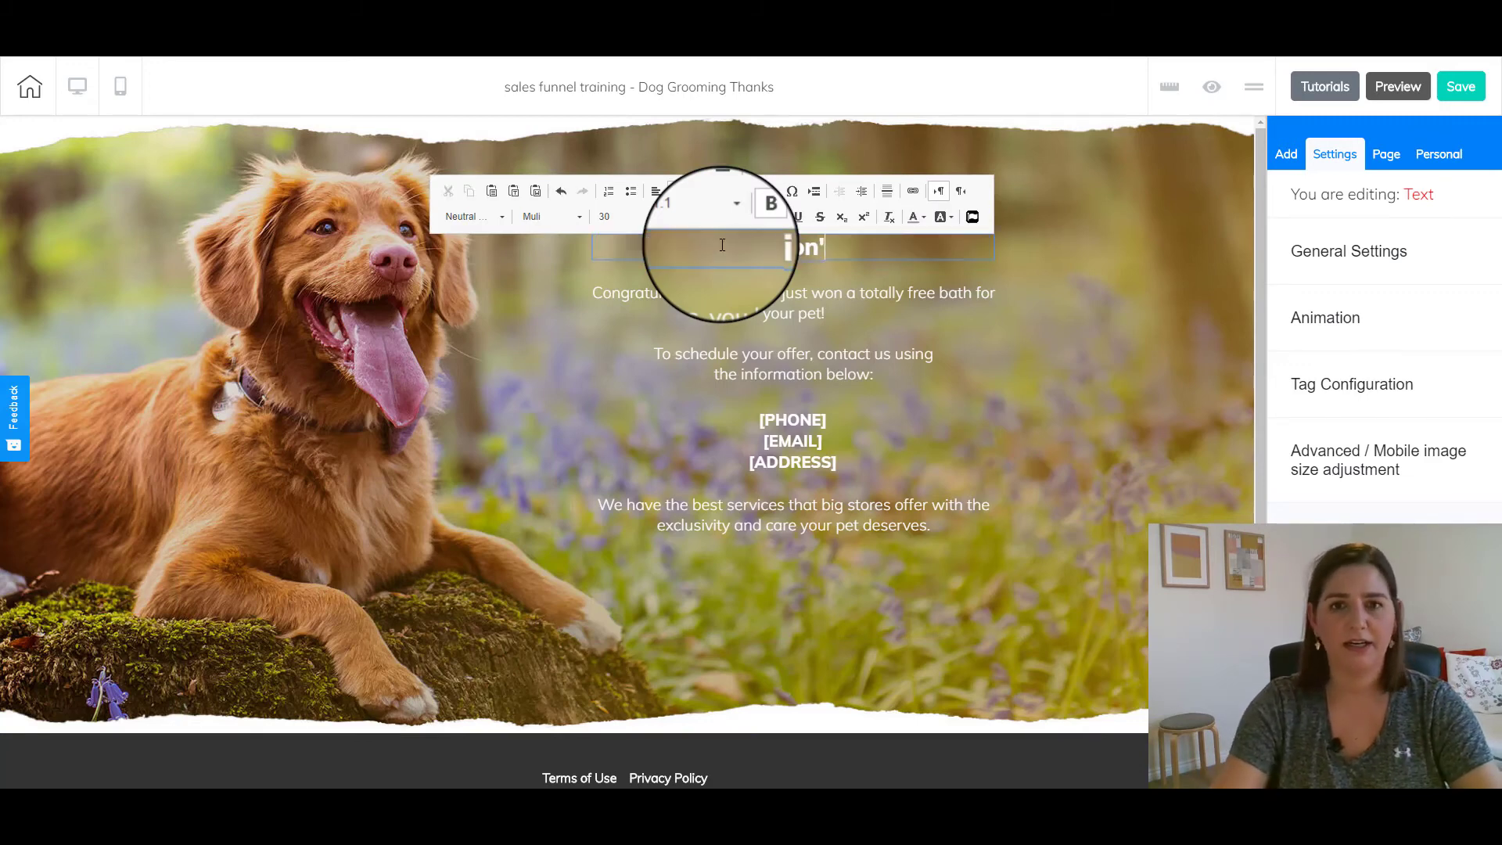
{"action": "type", "text": "t like this tile"}
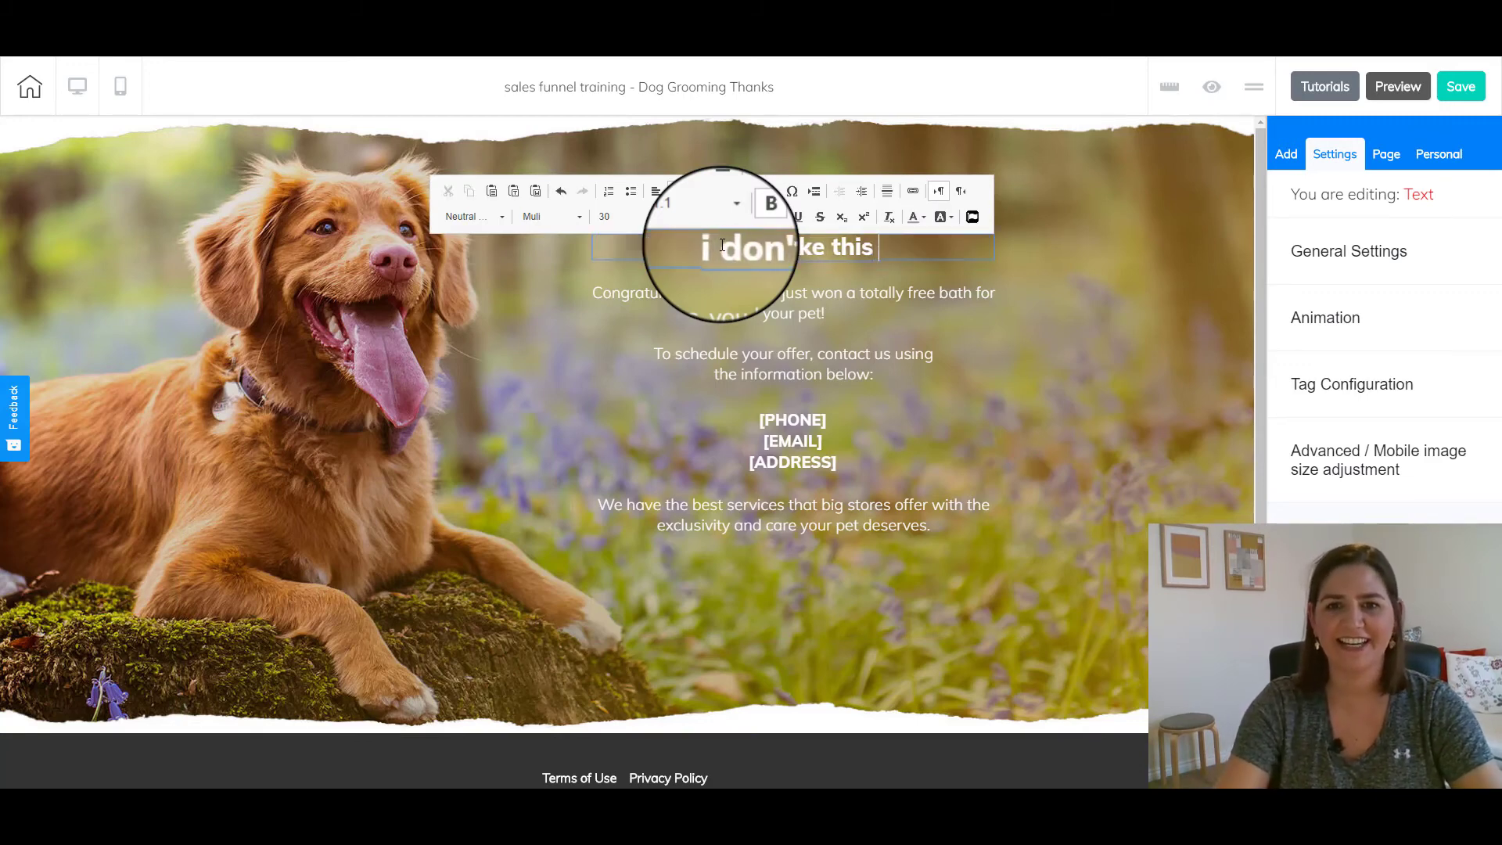
{"action": "key", "text": "BackSpace"}
{"action": "key", "text": "BackSpace"}
{"action": "type", "text": "tle"}
{"action": "left_click", "coordinate": [966, 266]}
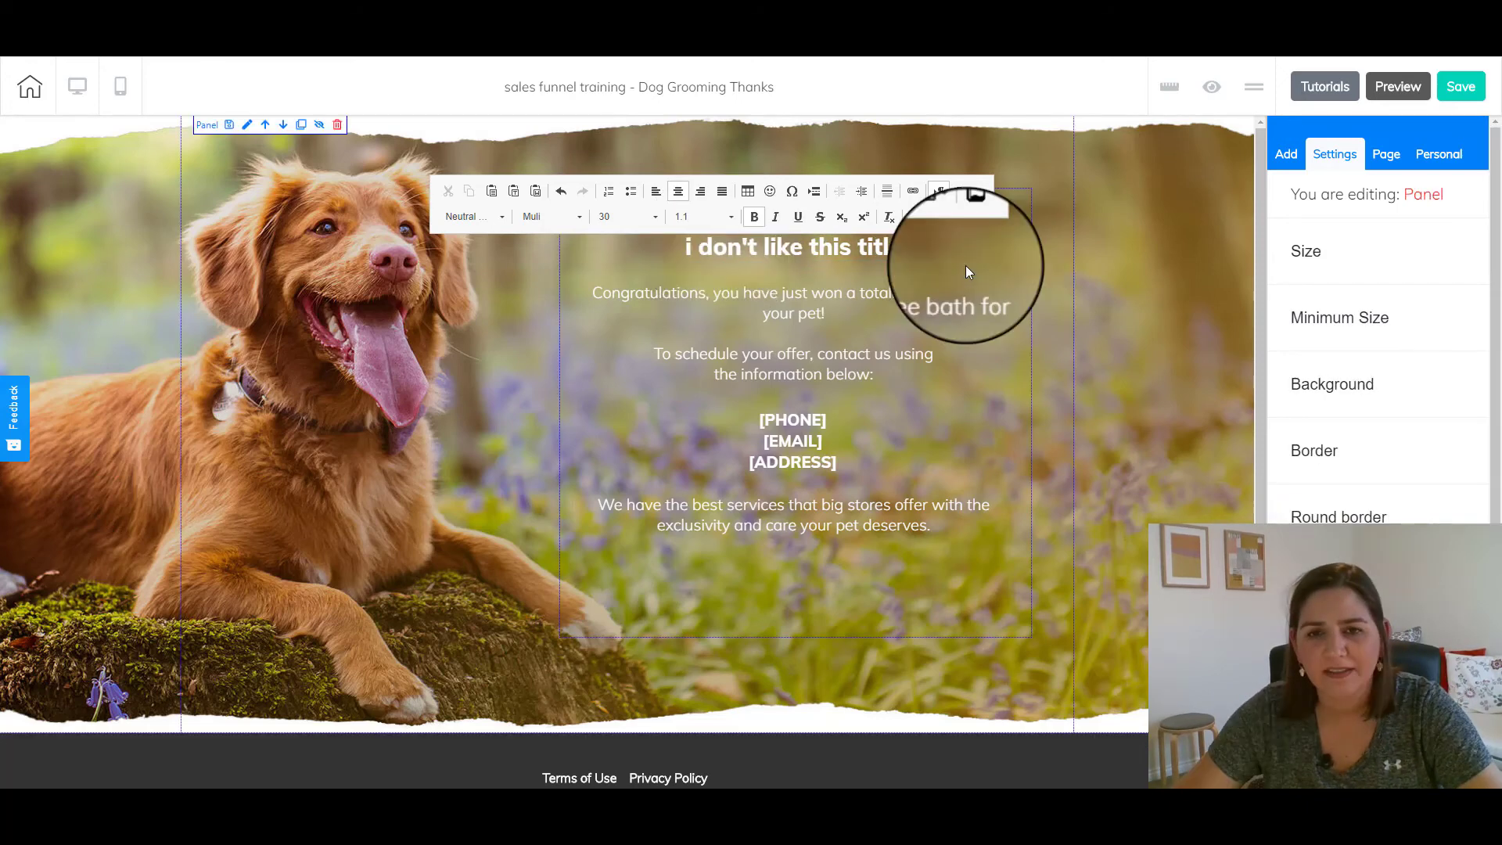
- Move the heading up and slightly left to the upper edge of the dog photo, and save the page, agreeing to publish
{"action": "left_click_drag", "start_coordinate": [852, 247], "coordinate": [762, 153]}
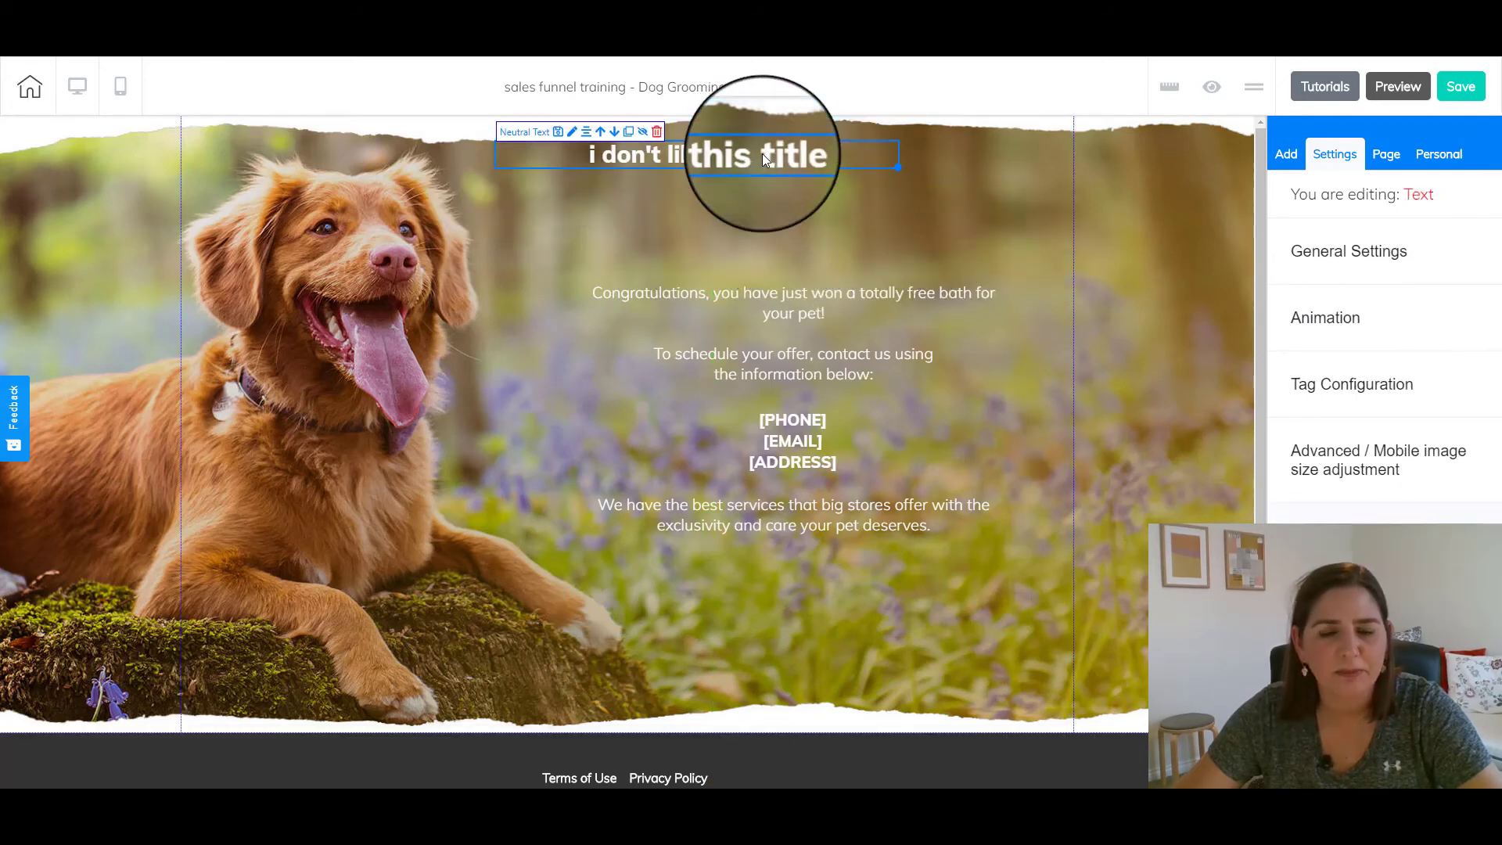
{"action": "left_click", "coordinate": [1446, 103]}
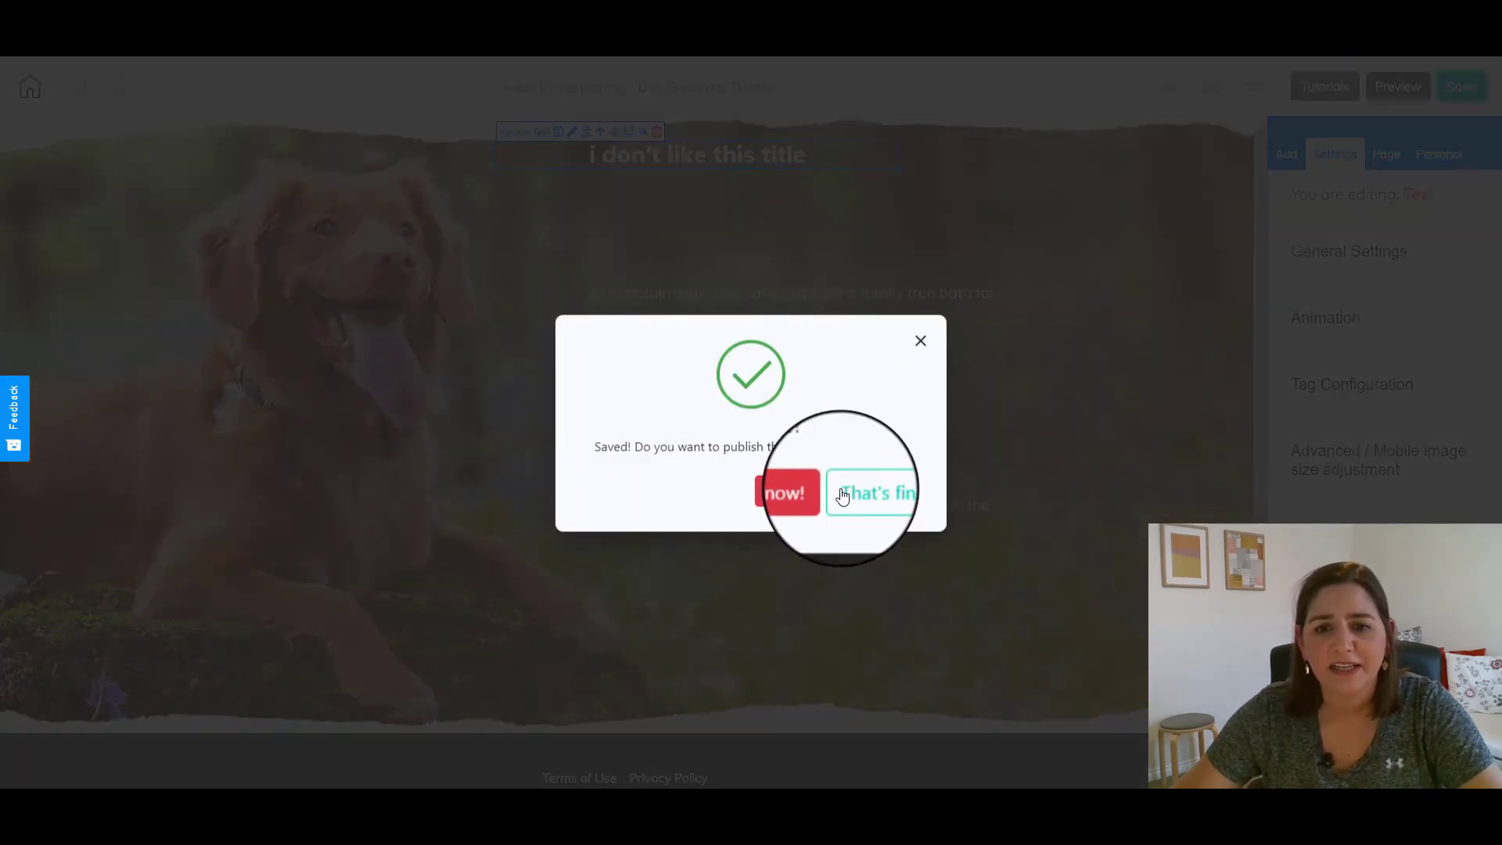
{"action": "left_click", "coordinate": [842, 496]}
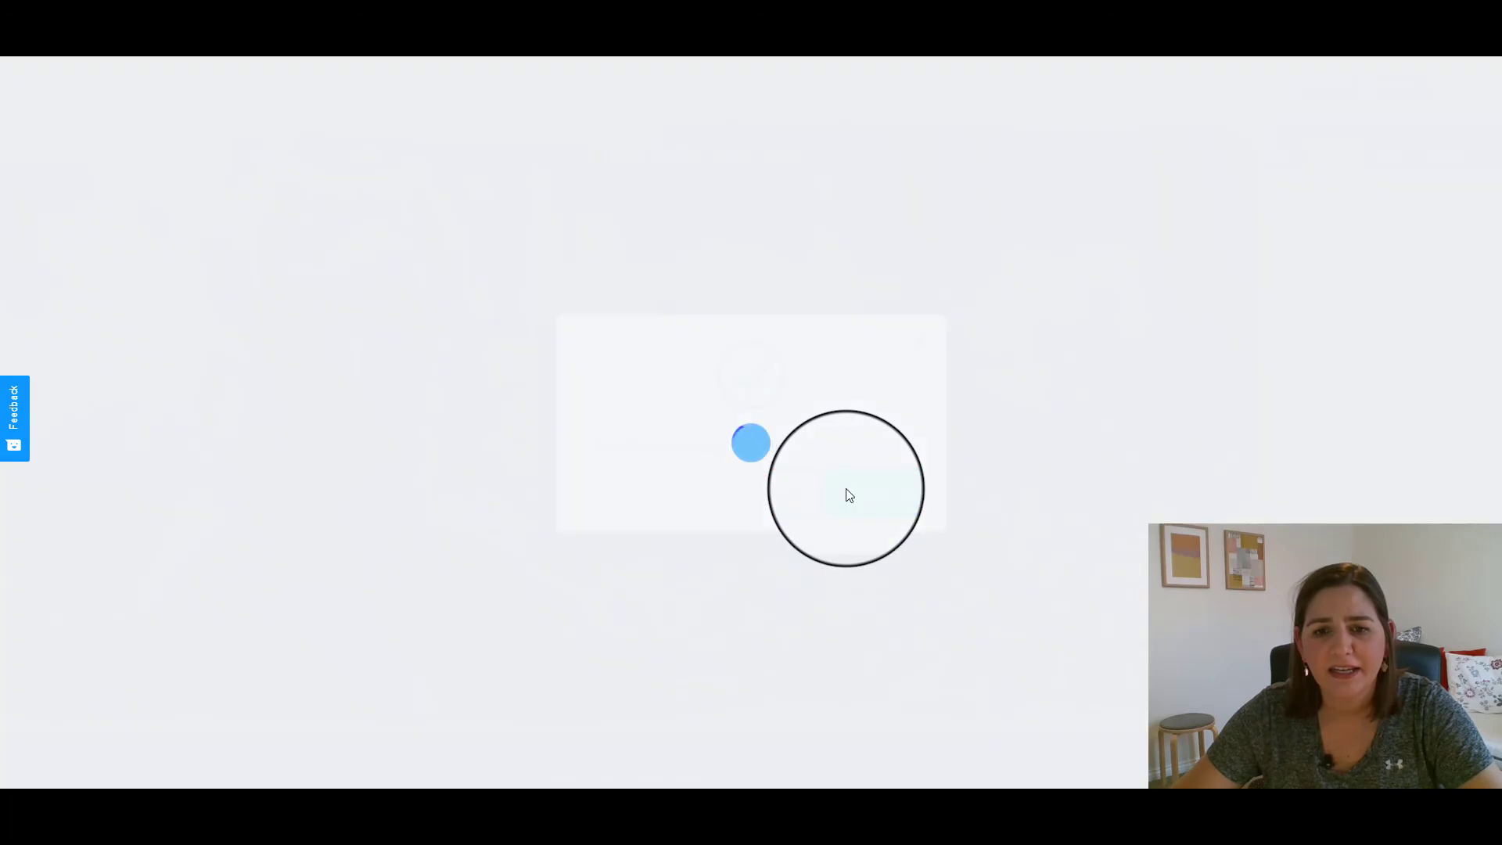